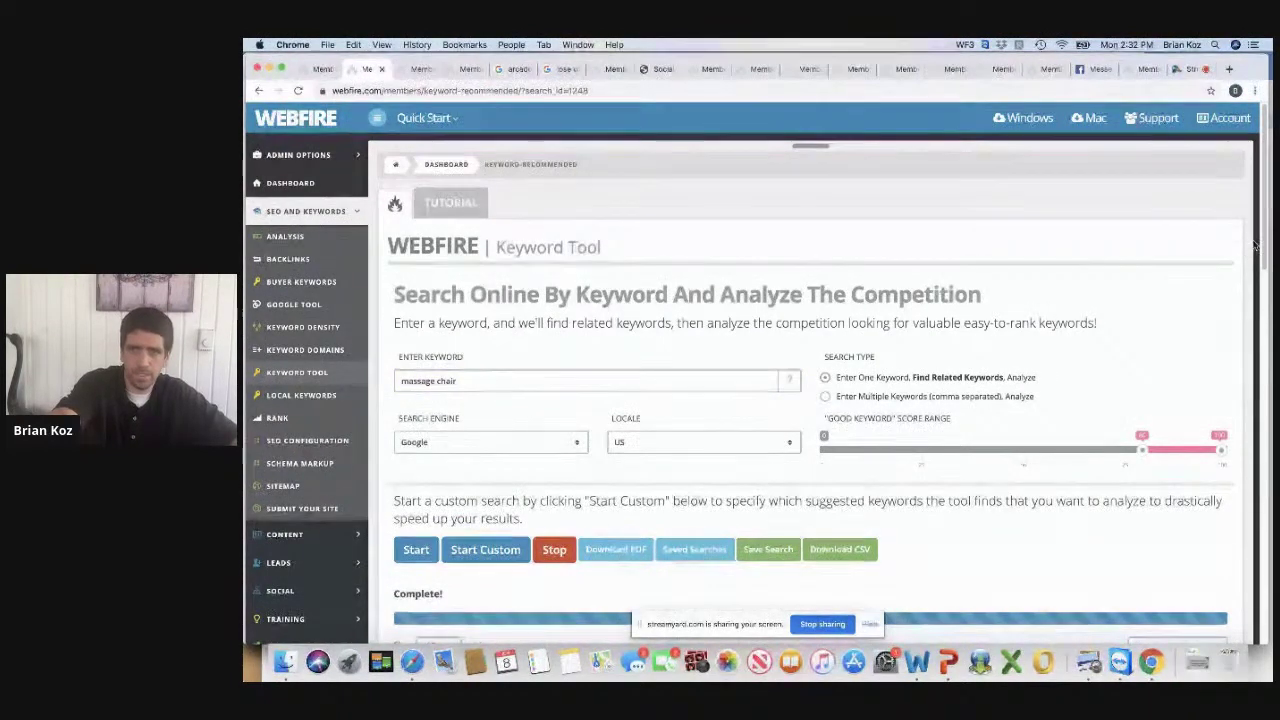
# Examine the Keyword Tool results for "massage chair", comparing the related keywords' search volumes, title, description and heading competition, and scores
pyautogui.moveTo(1265, 231); pyautogui.dragTo(1258, 265)
pyautogui.scroll(3, 1258, 265)
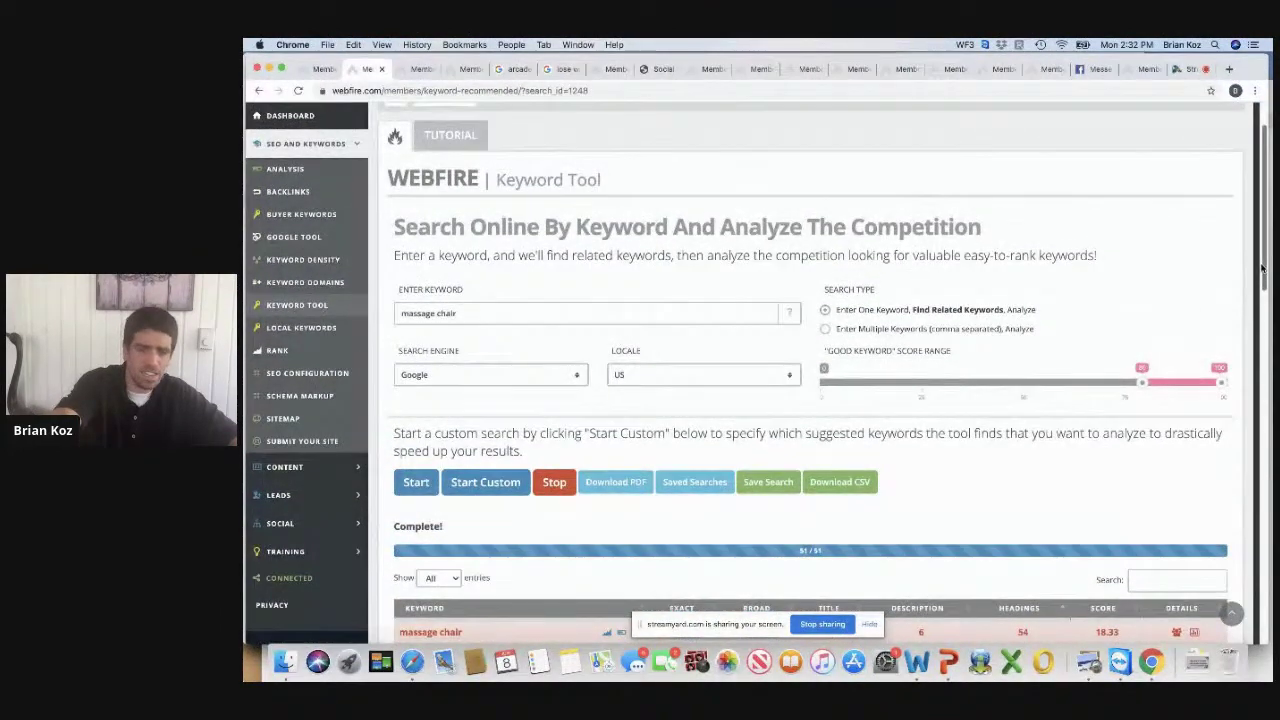
pyautogui.moveTo(1262, 268); pyautogui.dragTo(1243, 397)
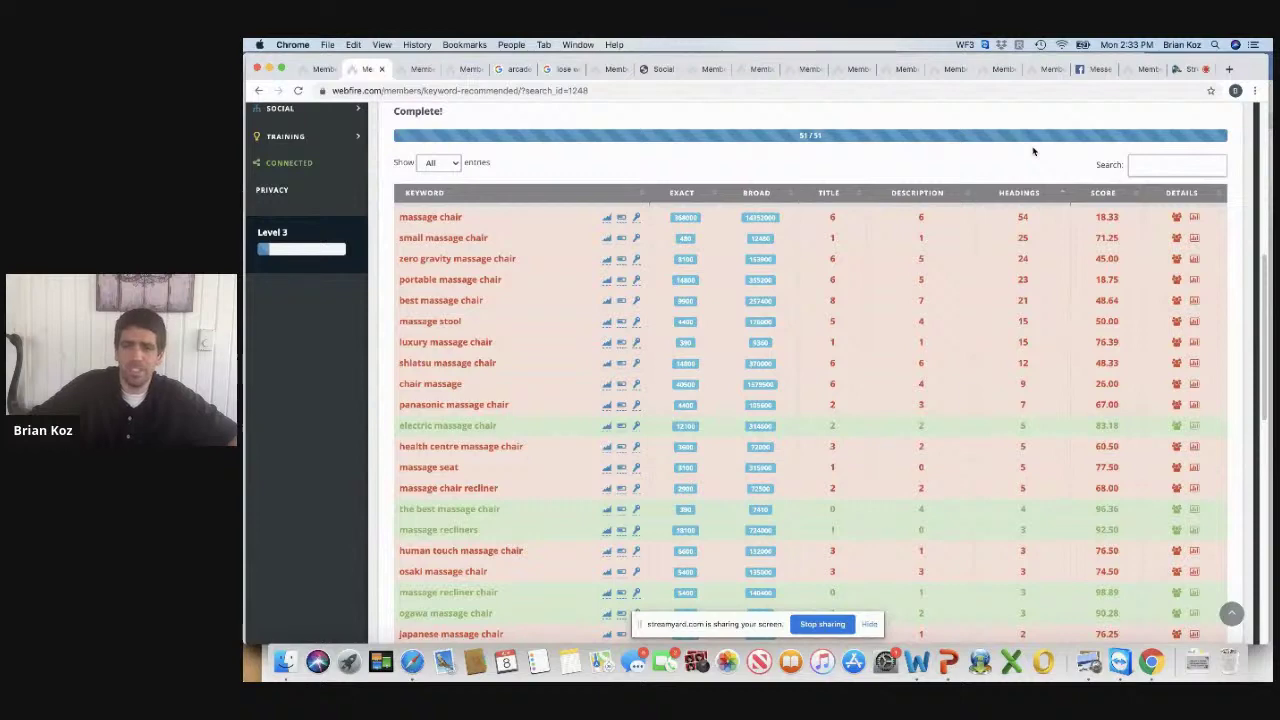
pyautogui.moveTo(1265, 330); pyautogui.dragTo(1265, 466)
pyautogui.scroll(-3, 1240, 400)
pyautogui.scroll(10, 1238, 287)
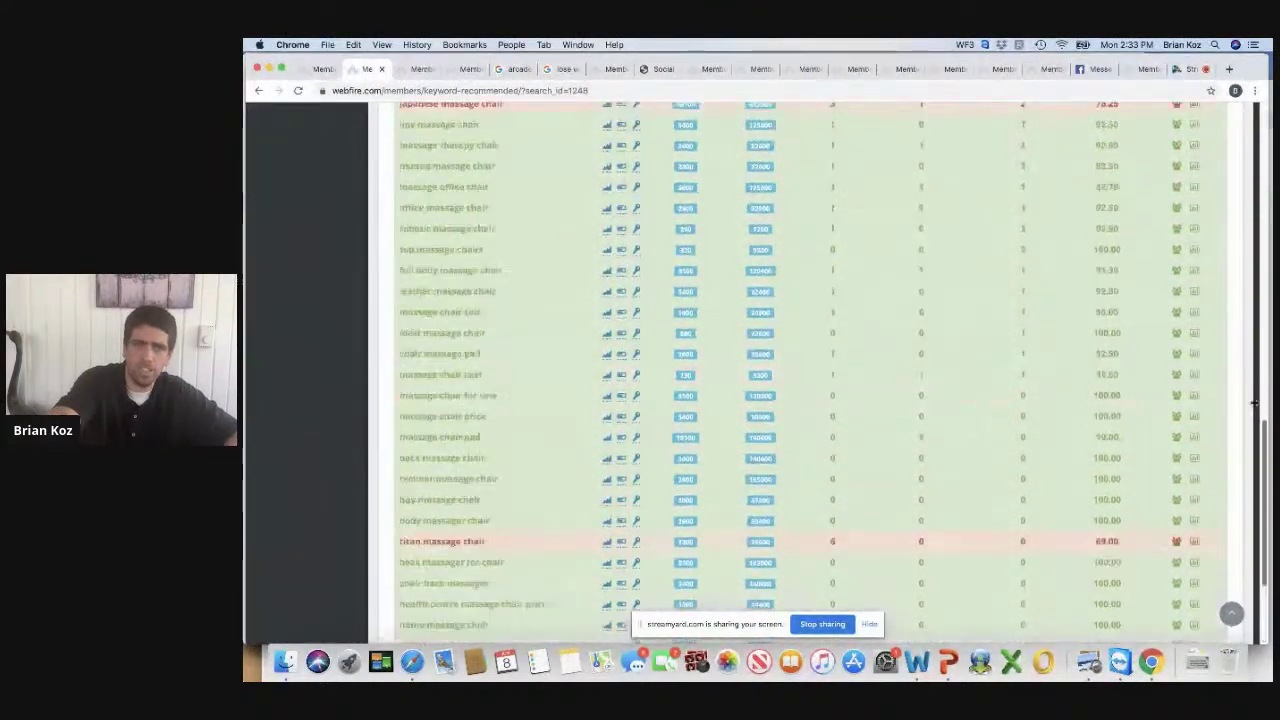
pyautogui.scroll(-5, 1236, 282)
pyautogui.scroll(7, 1232, 275)
pyautogui.scroll(-2, 1230, 275)
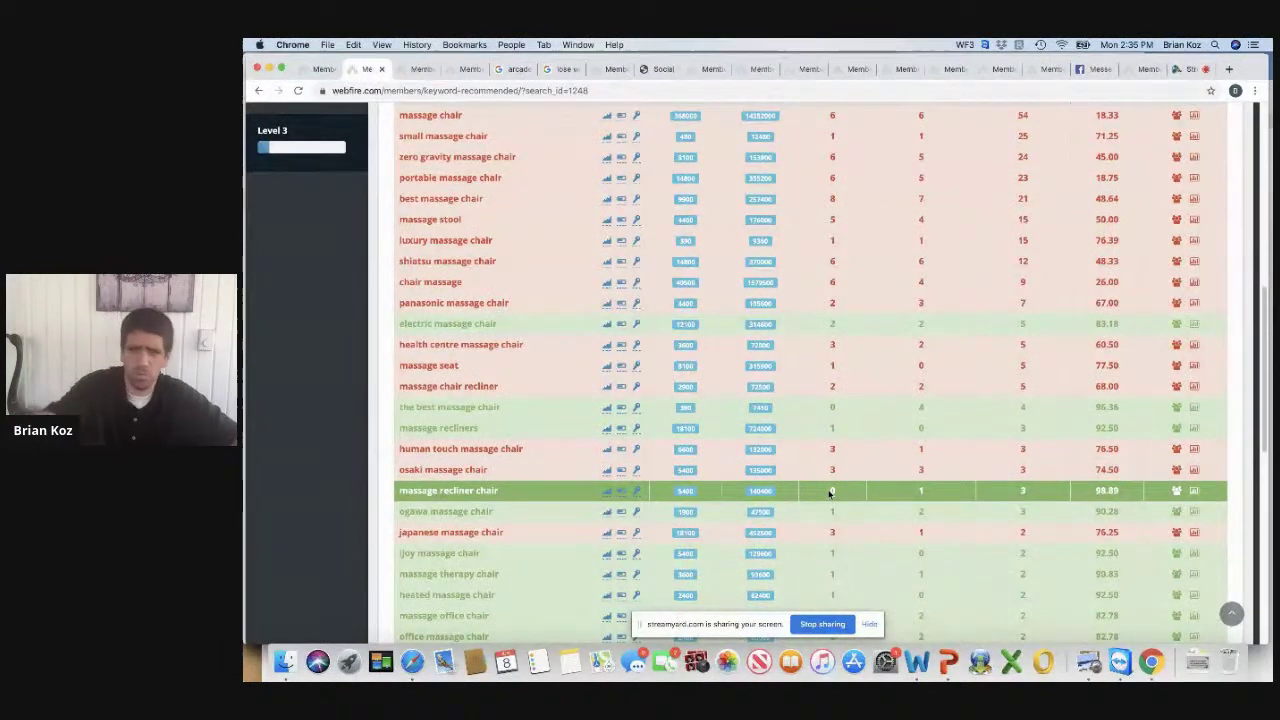
pyautogui.moveTo(1268, 340); pyautogui.dragTo(1264, 157)
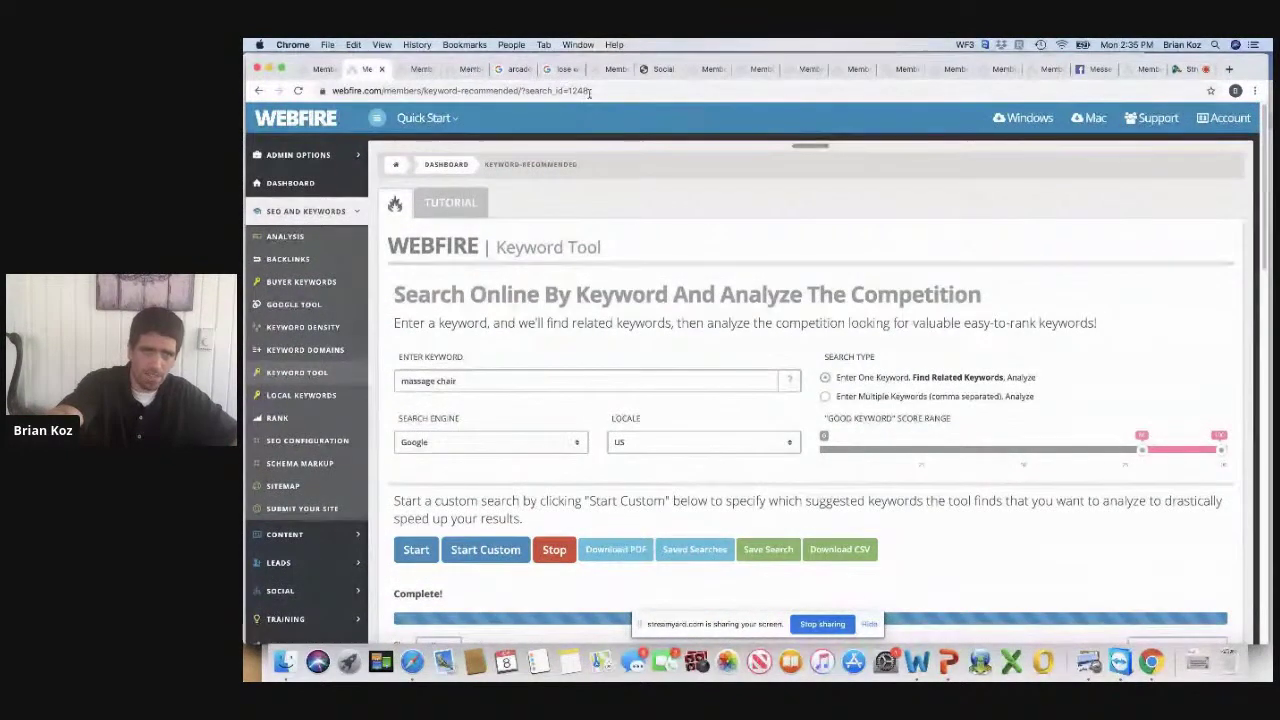
# Switch to the site analysis of genesisexteriors.com for "roof replacement madison wi" and review its on-site findings
pyautogui.click(416, 69)
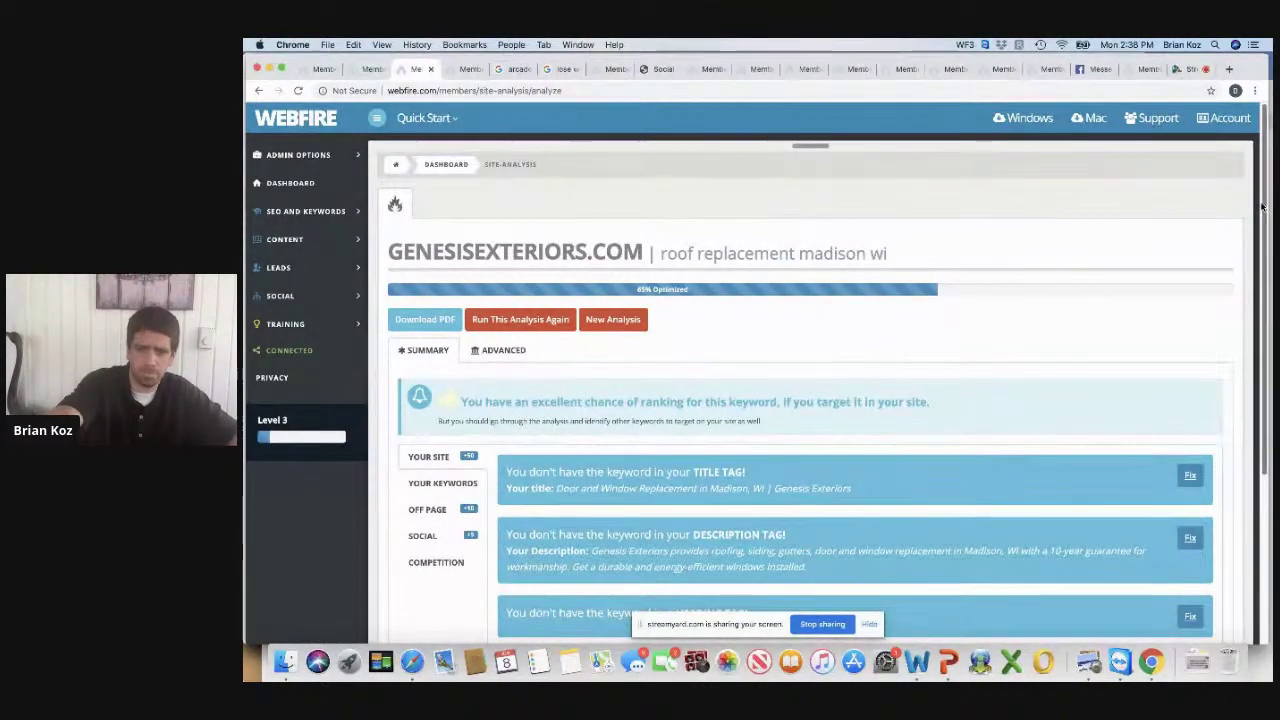
pyautogui.scroll(-1, 1259, 240)
pyautogui.moveTo(1259, 240); pyautogui.dragTo(1261, 275)
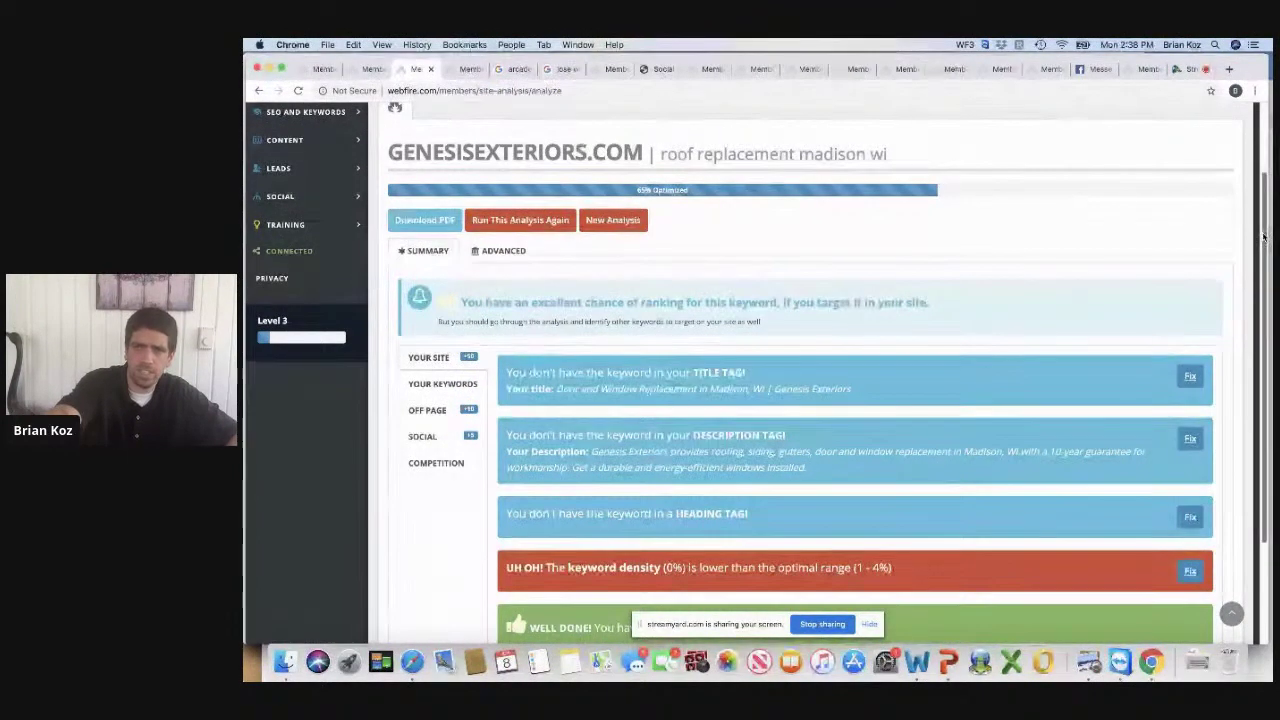
pyautogui.scroll(-3, 1272, 240)
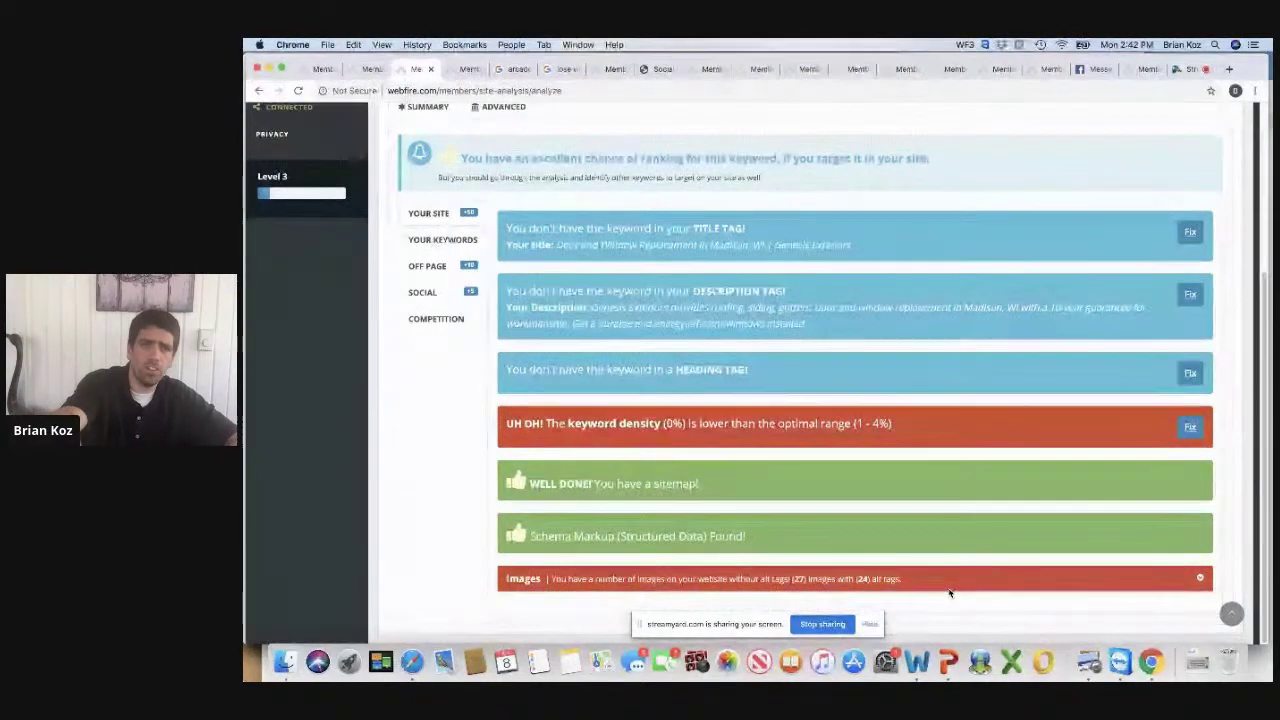
# View the analysis's keyword, off-page and social findings, and return to the findings for the site itself
pyautogui.click(452, 242)
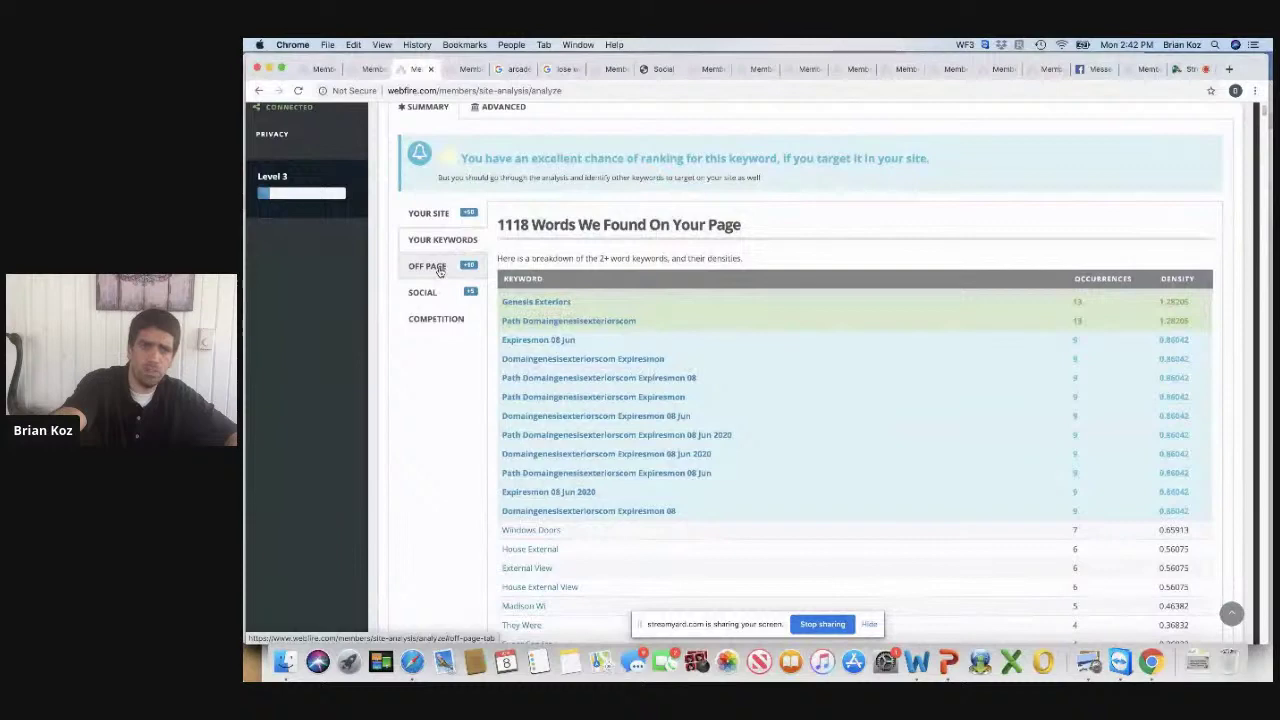
pyautogui.click(440, 272)
pyautogui.click(430, 367)
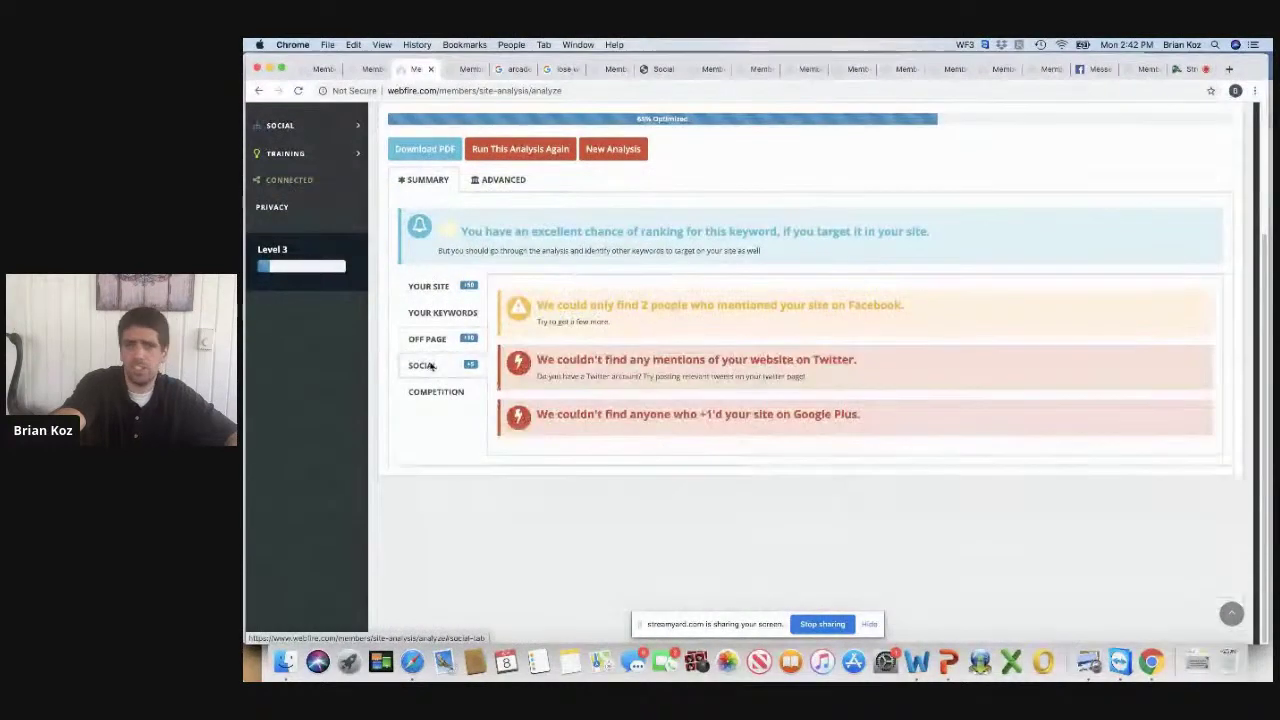
pyautogui.click(443, 286)
pyautogui.moveTo(1261, 350); pyautogui.dragTo(1258, 272)
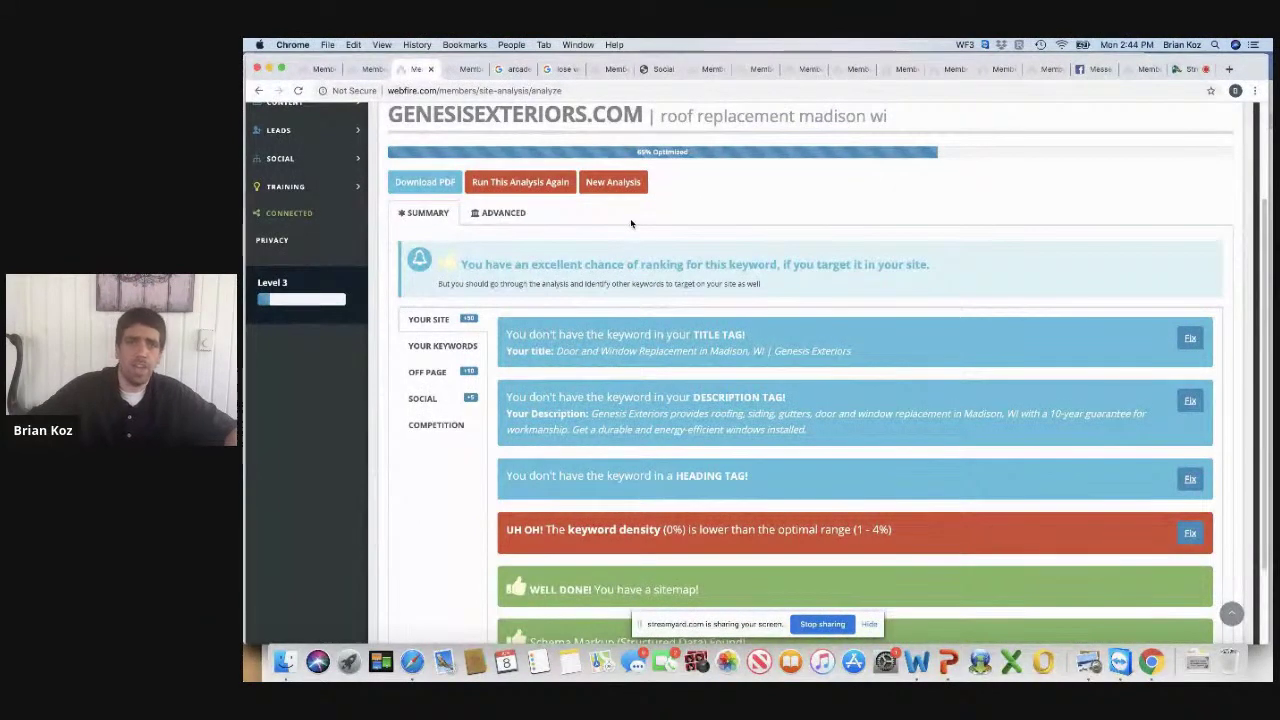
# Switch to the Schema Markup Tool and view the example results for Local Business markup
pyautogui.click(463, 69)
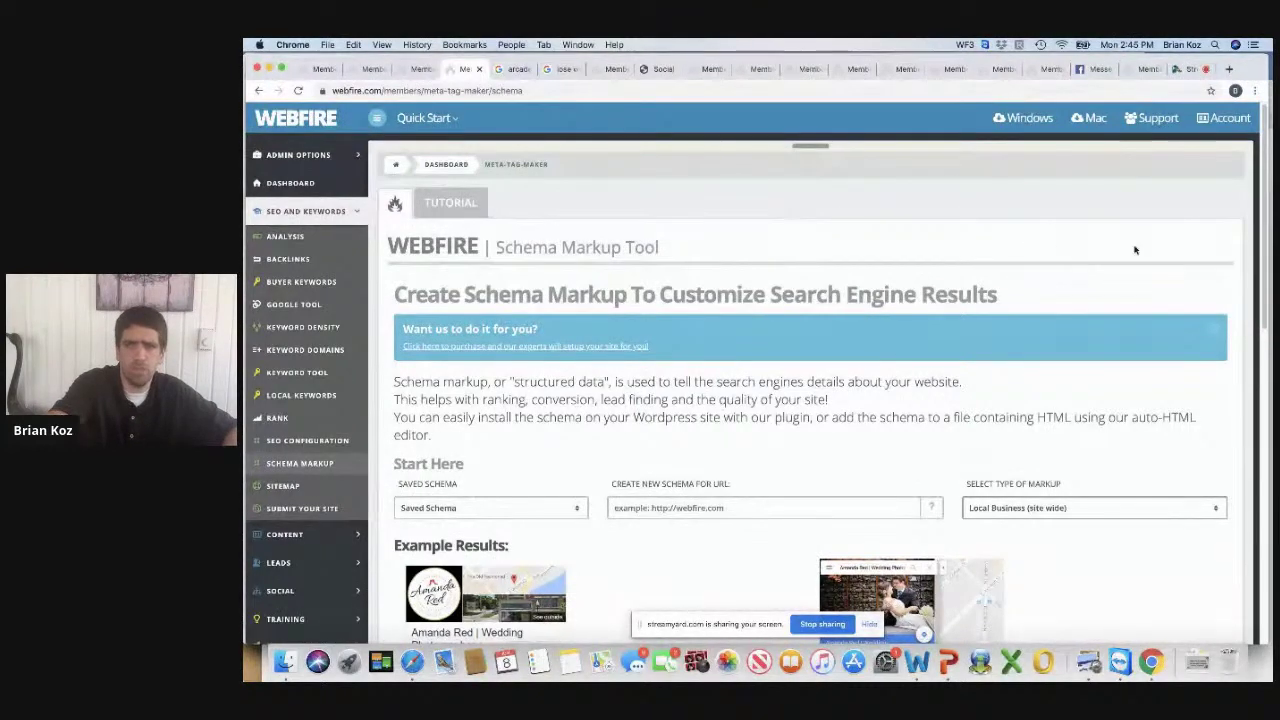
pyautogui.moveTo(1266, 232); pyautogui.dragTo(1266, 297)
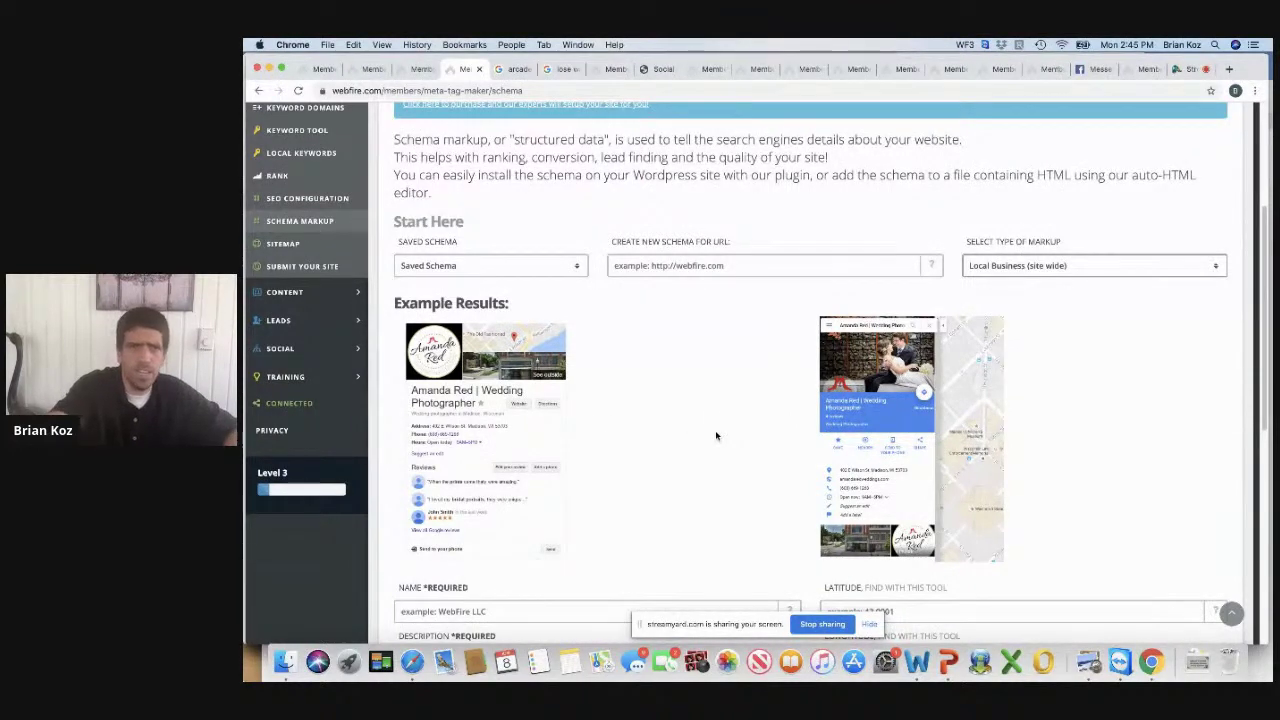
# Rerun the Google search for "arcade madison wi" and look over the local business listings
pyautogui.click(514, 66)
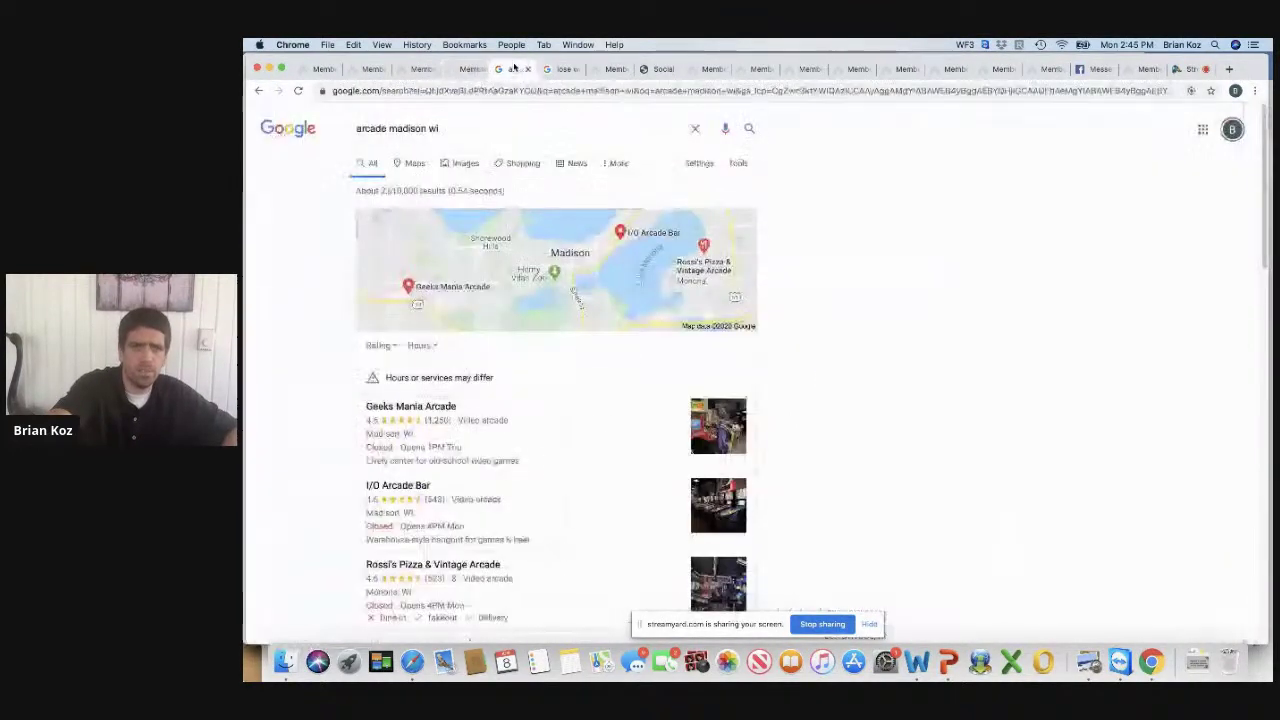
pyautogui.scroll(-3, 1266, 252)
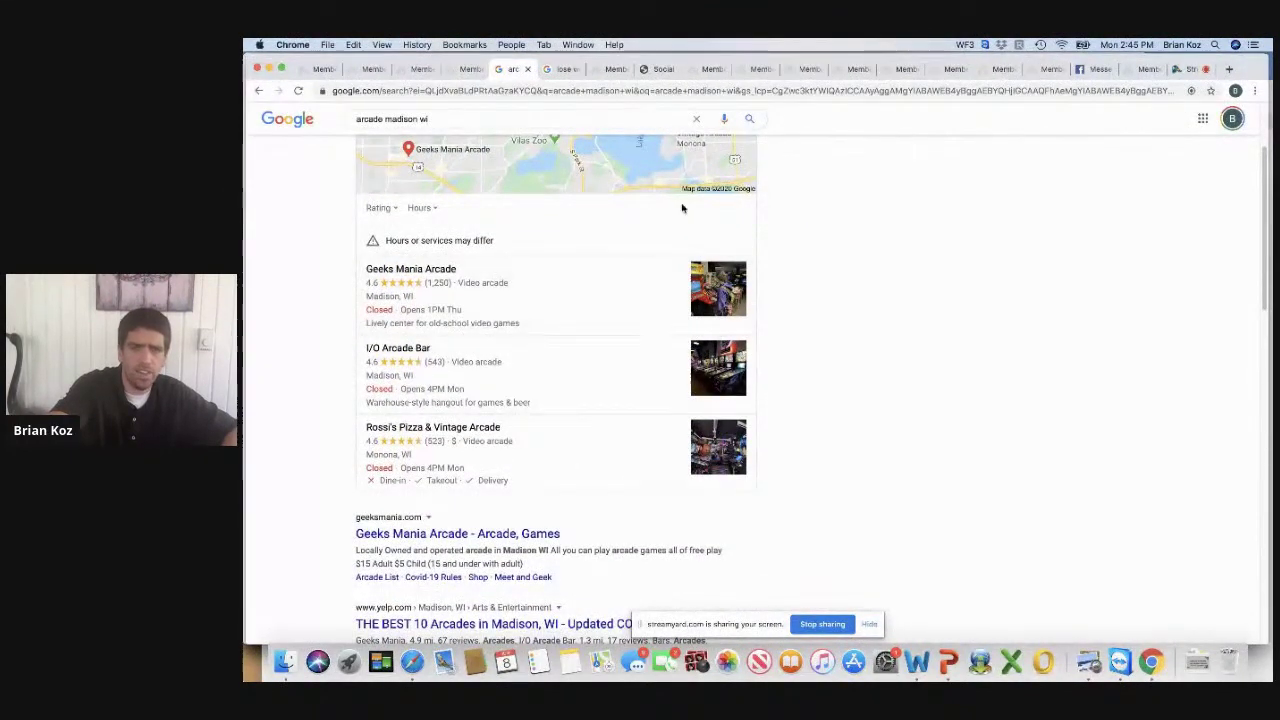
pyautogui.click(749, 120)
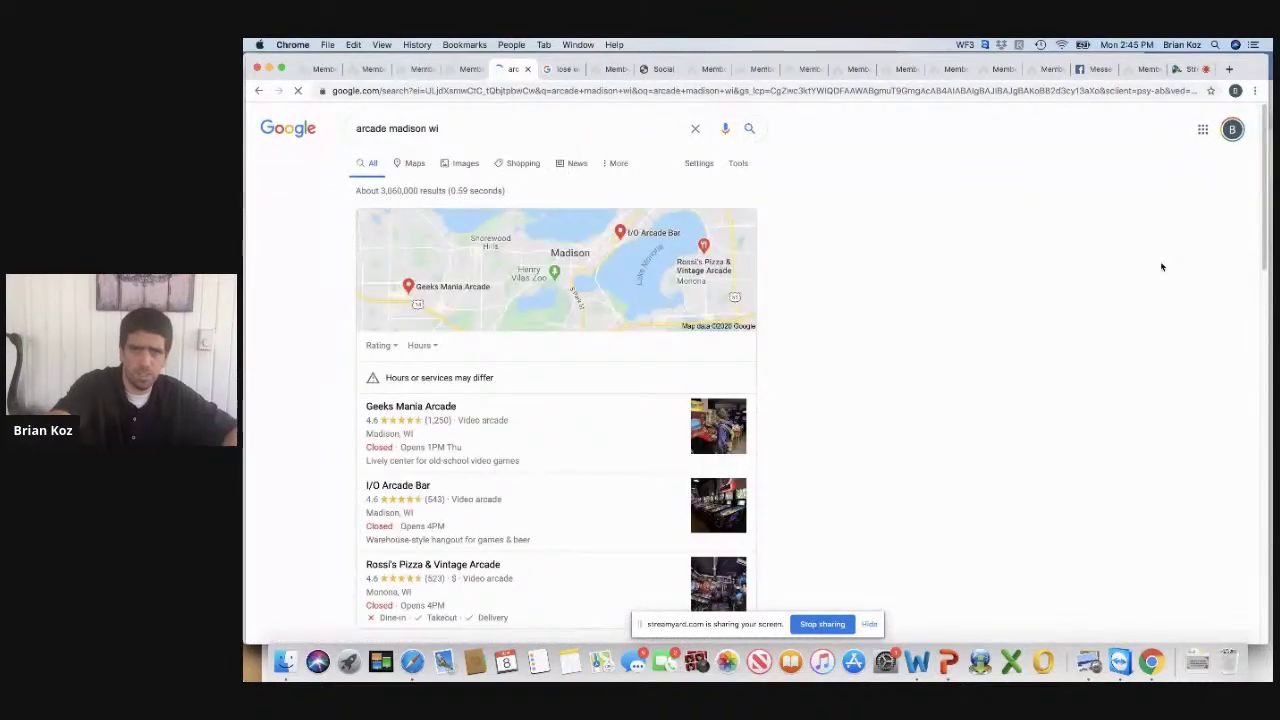
pyautogui.scroll(-3, 1264, 236)
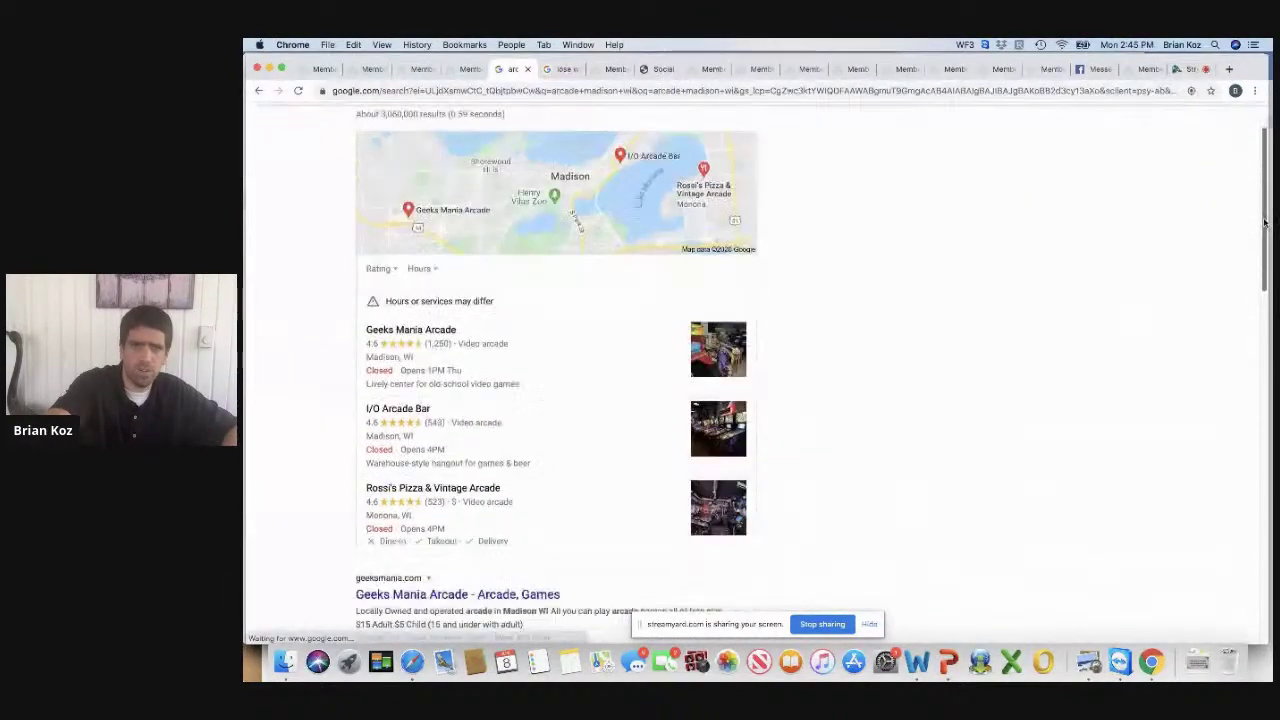
pyautogui.scroll(1, 1264, 236)
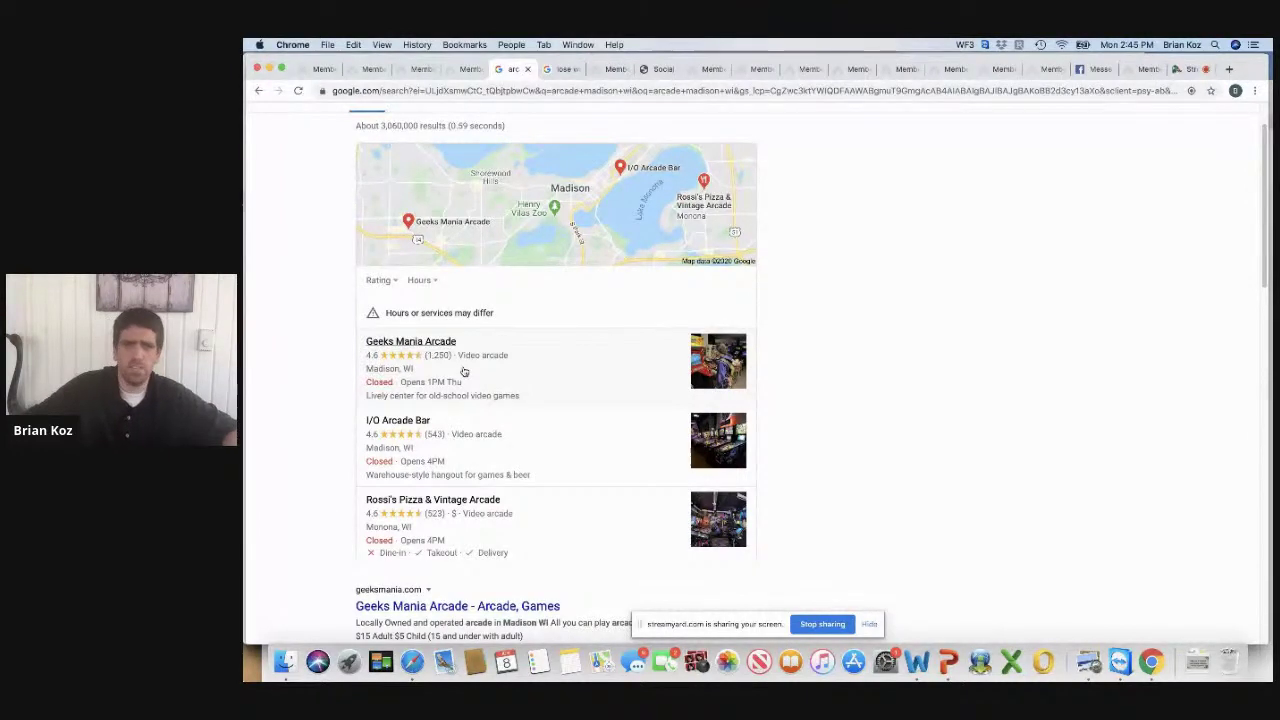
# Return to the Schema Markup Tool and compare its Local Business example results
pyautogui.click(469, 70)
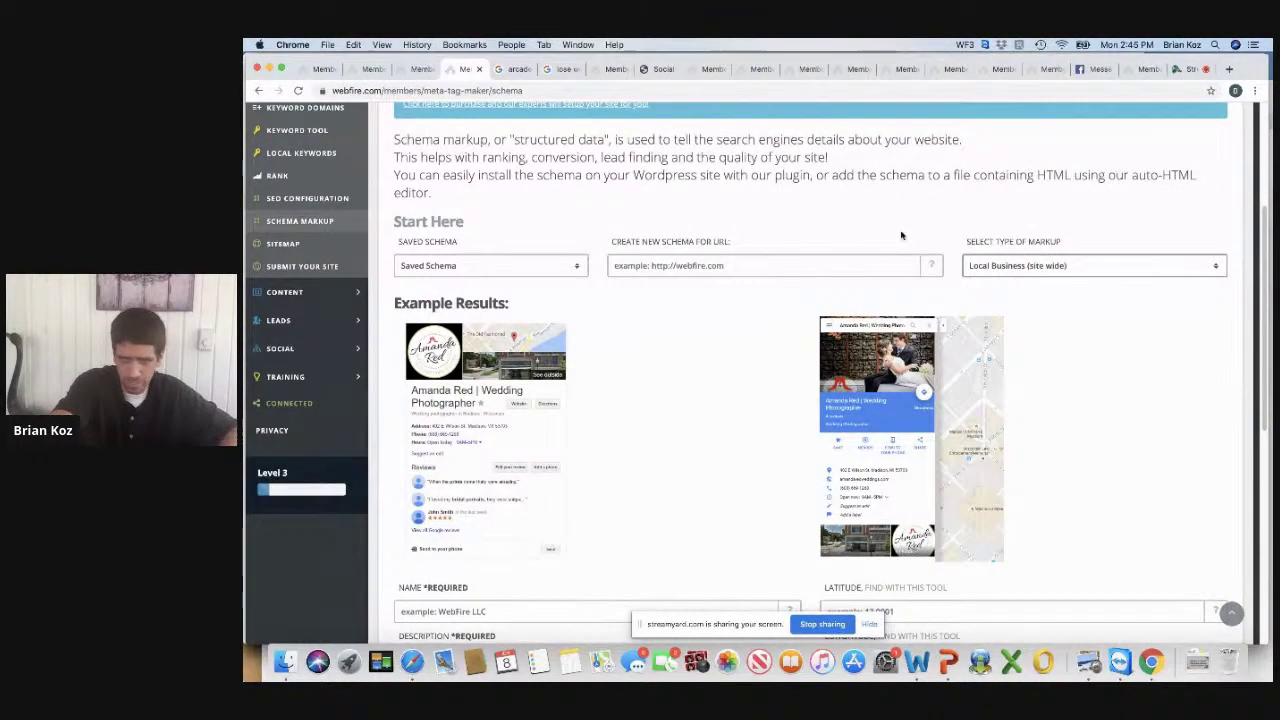
pyautogui.scroll(-3, 1263, 240)
pyautogui.scroll(3, 1260, 238)
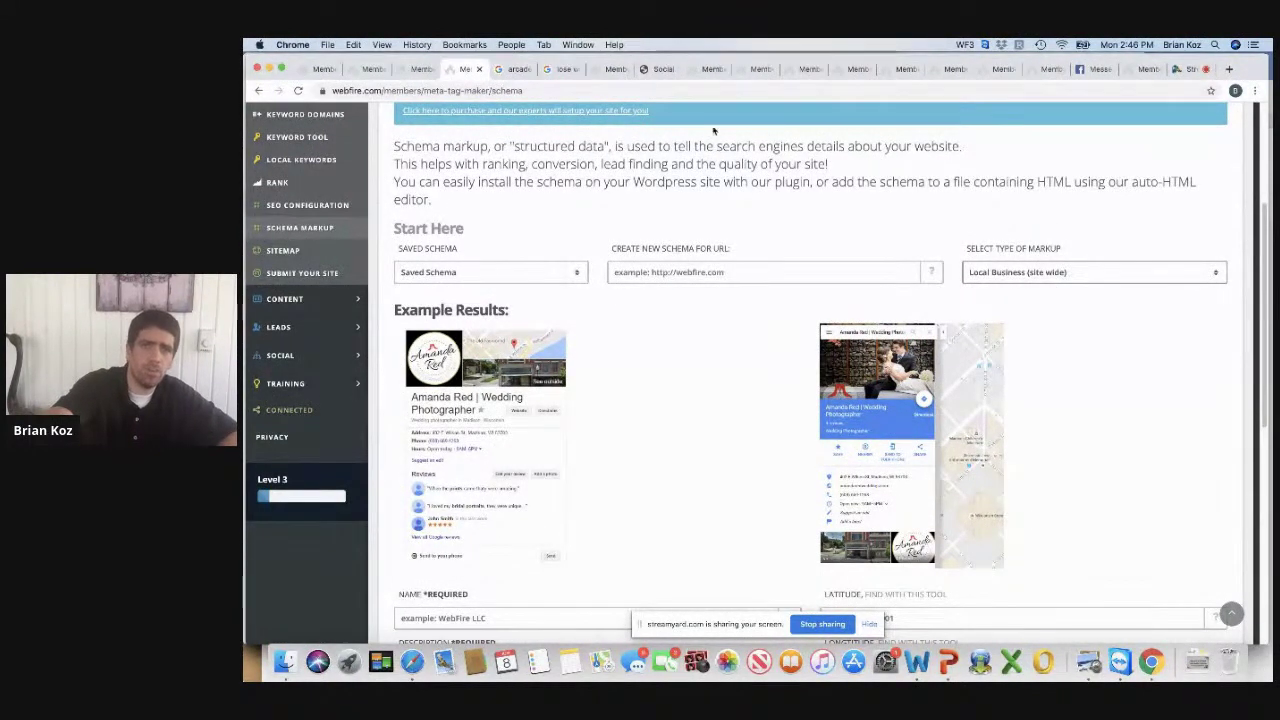
# Examine the "arcade madison wi" Google results again, from the map and local listings to the organic results beneath
pyautogui.click(514, 69)
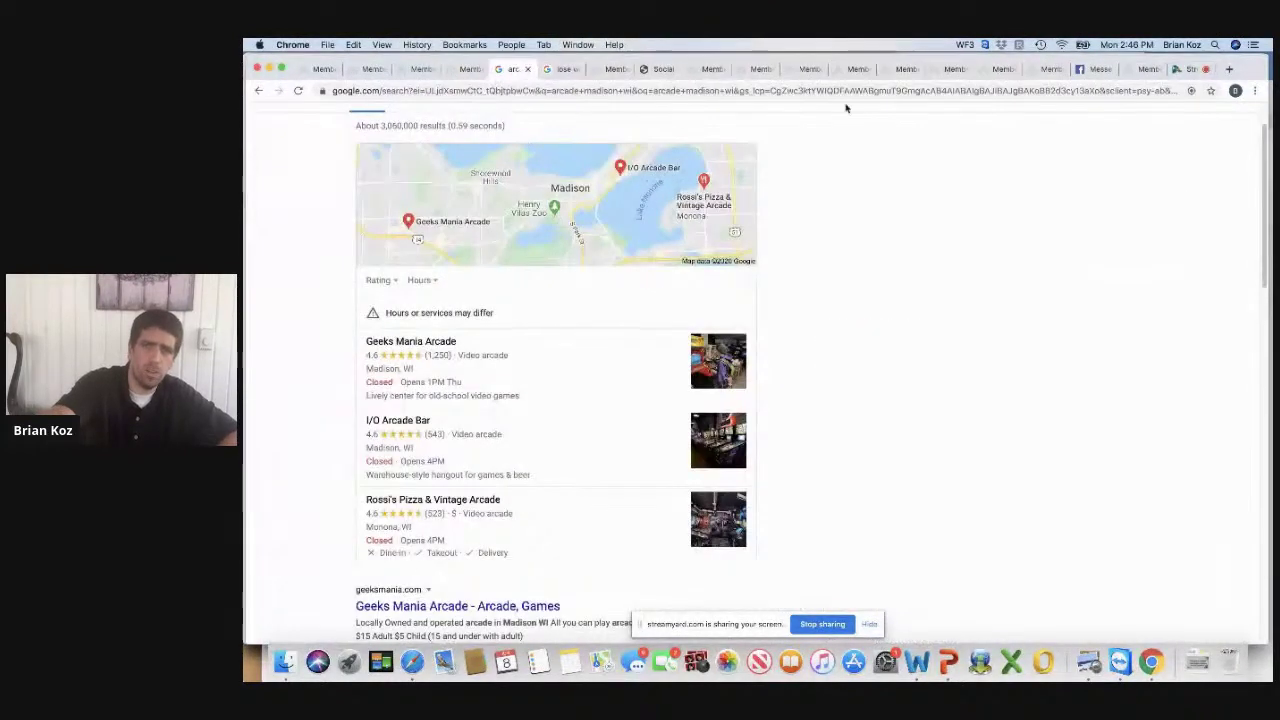
pyautogui.scroll(2, 1260, 228)
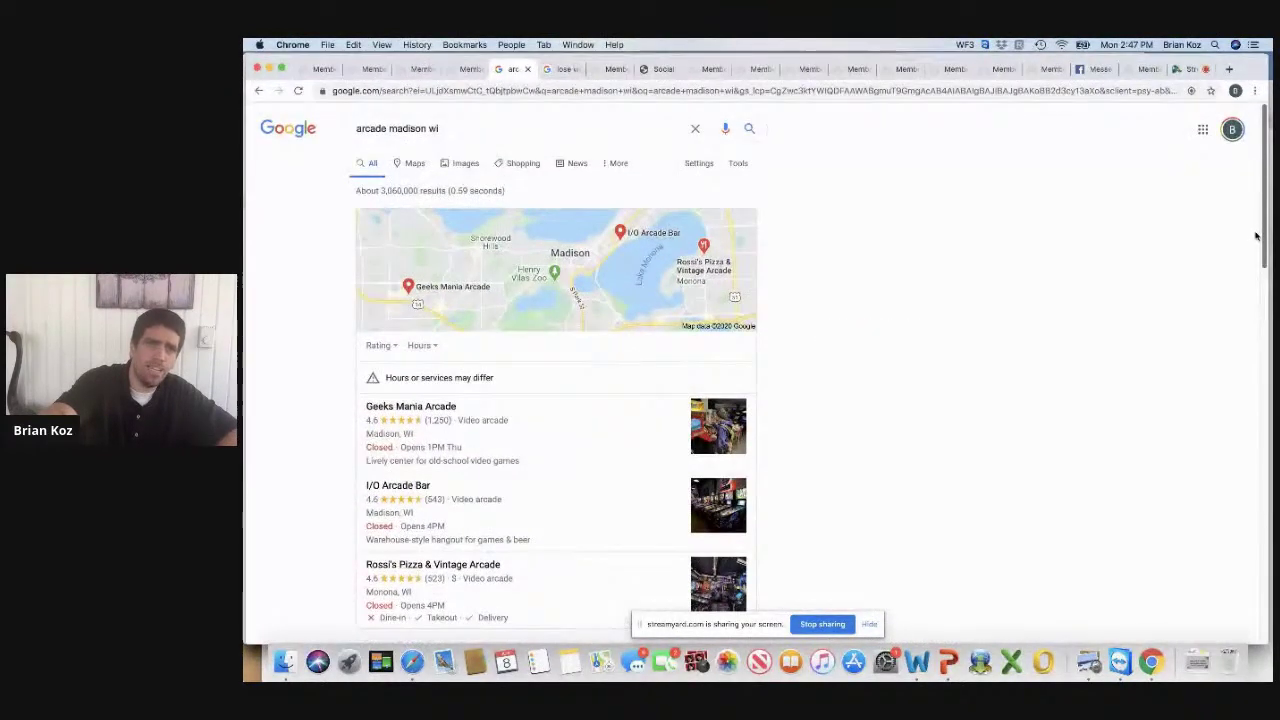
pyautogui.scroll(-1, 1256, 241)
pyautogui.scroll(-4, 1256, 241)
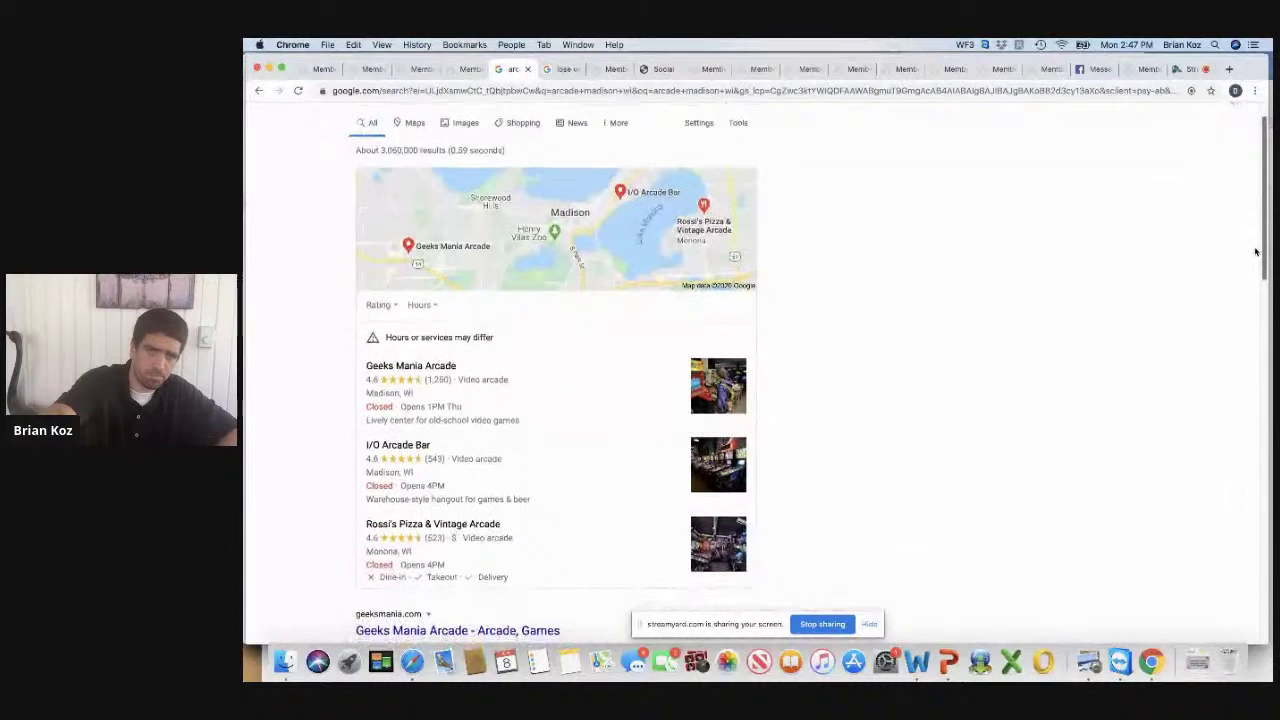
pyautogui.scroll(2, 1254, 268)
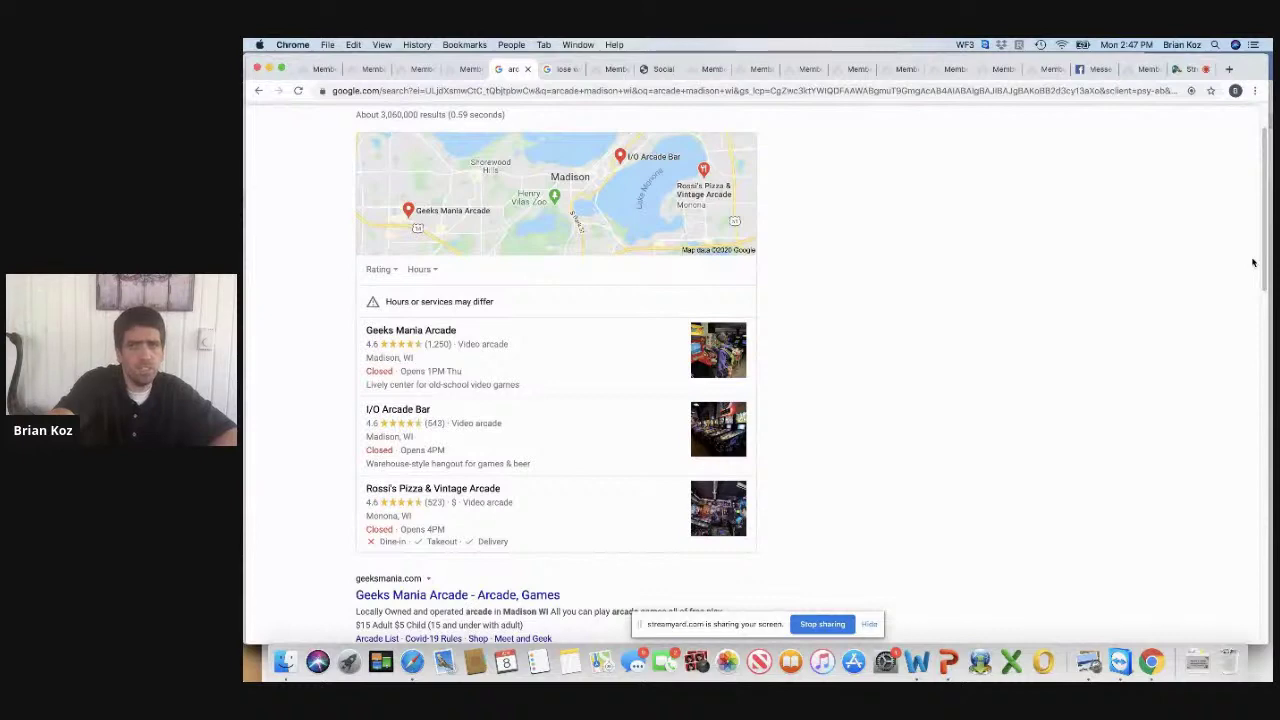
pyautogui.moveTo(1258, 264)
pyautogui.mouseDown()
pyautogui.moveTo(1268, 405)
pyautogui.moveTo(1257, 263)
pyautogui.mouseUp()
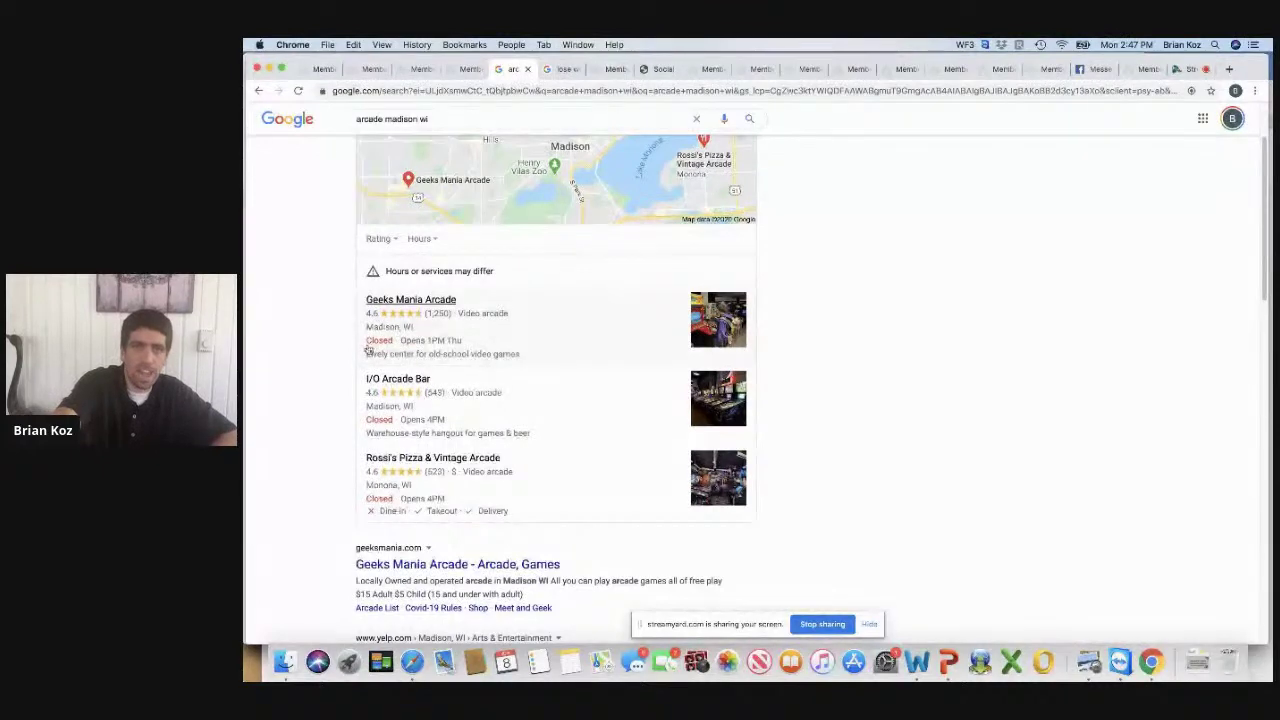
pyautogui.moveTo(1265, 297); pyautogui.dragTo(1265, 397)
pyautogui.scroll(5, 786, 437)
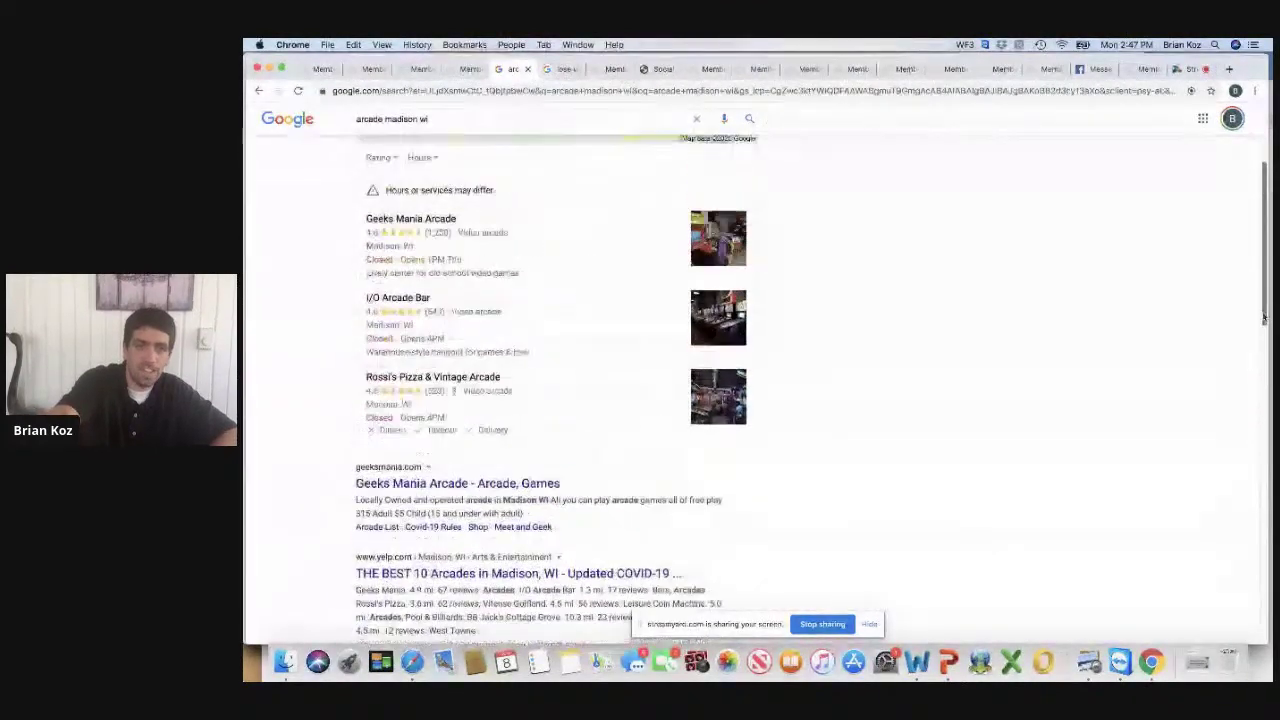
pyautogui.scroll(2, 560, 200)
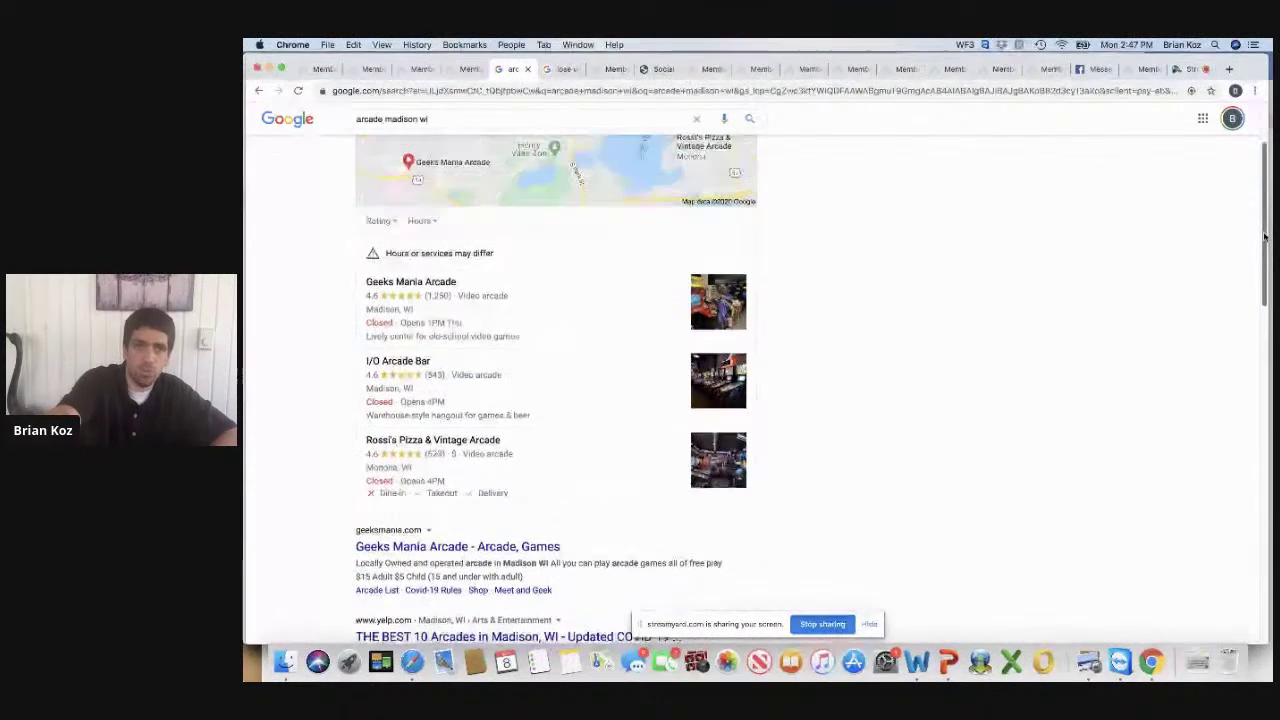
# Go back to the Schema Markup Tool and review the Local Business form's contact, address, hours and social media fields
pyautogui.click(469, 69)
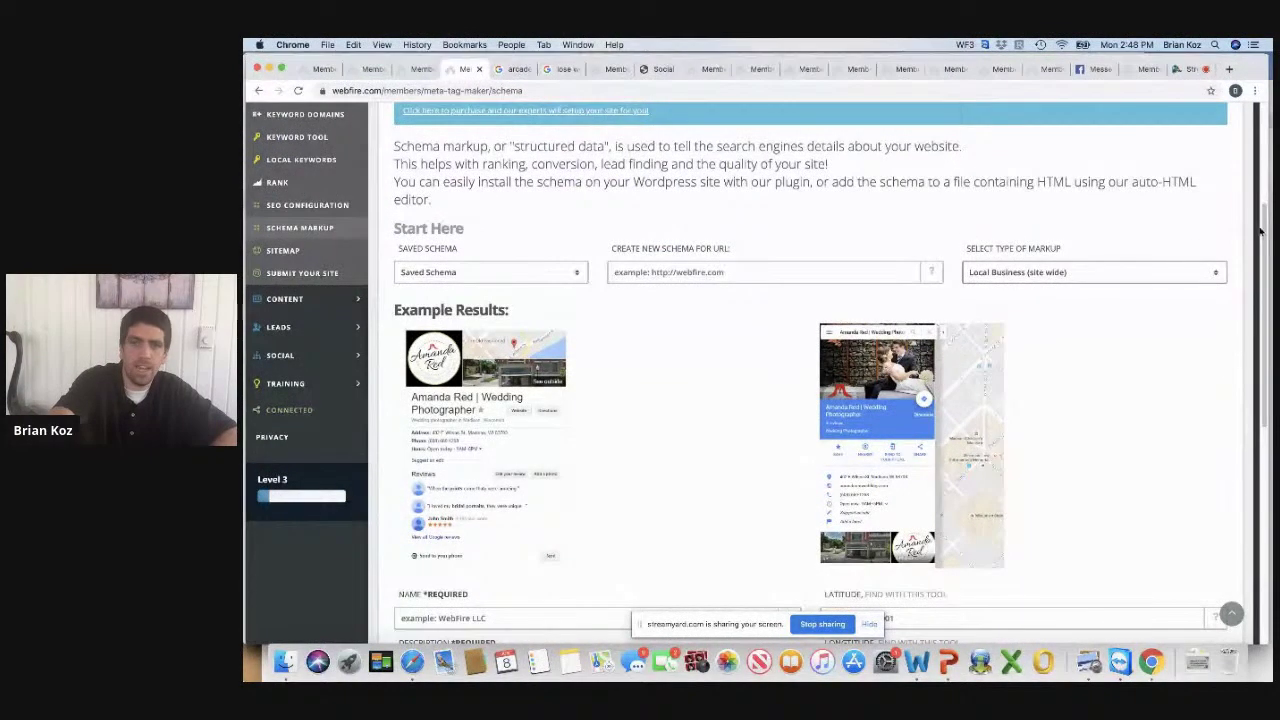
pyautogui.scroll(-1, 1260, 260)
pyautogui.moveTo(1260, 260); pyautogui.dragTo(1270, 410)
pyautogui.scroll(-1, 967, 378)
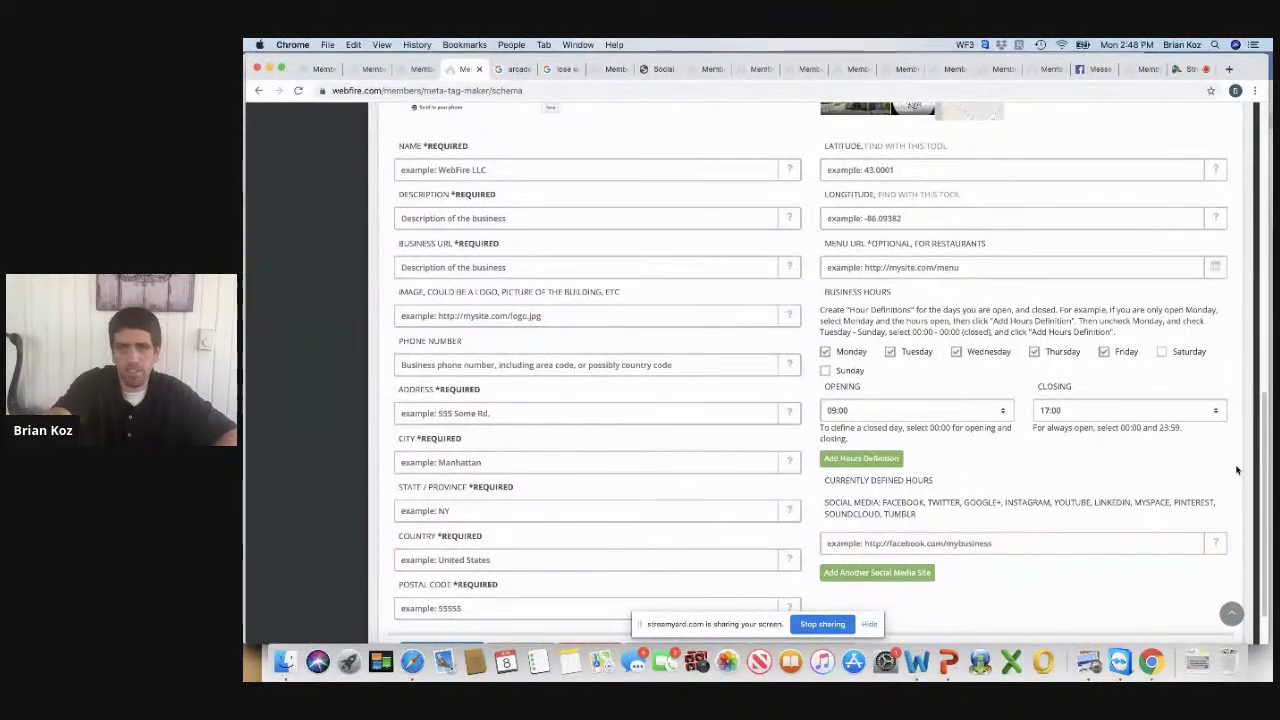
pyautogui.scroll(1, 1263, 462)
pyautogui.scroll(-2, 1263, 462)
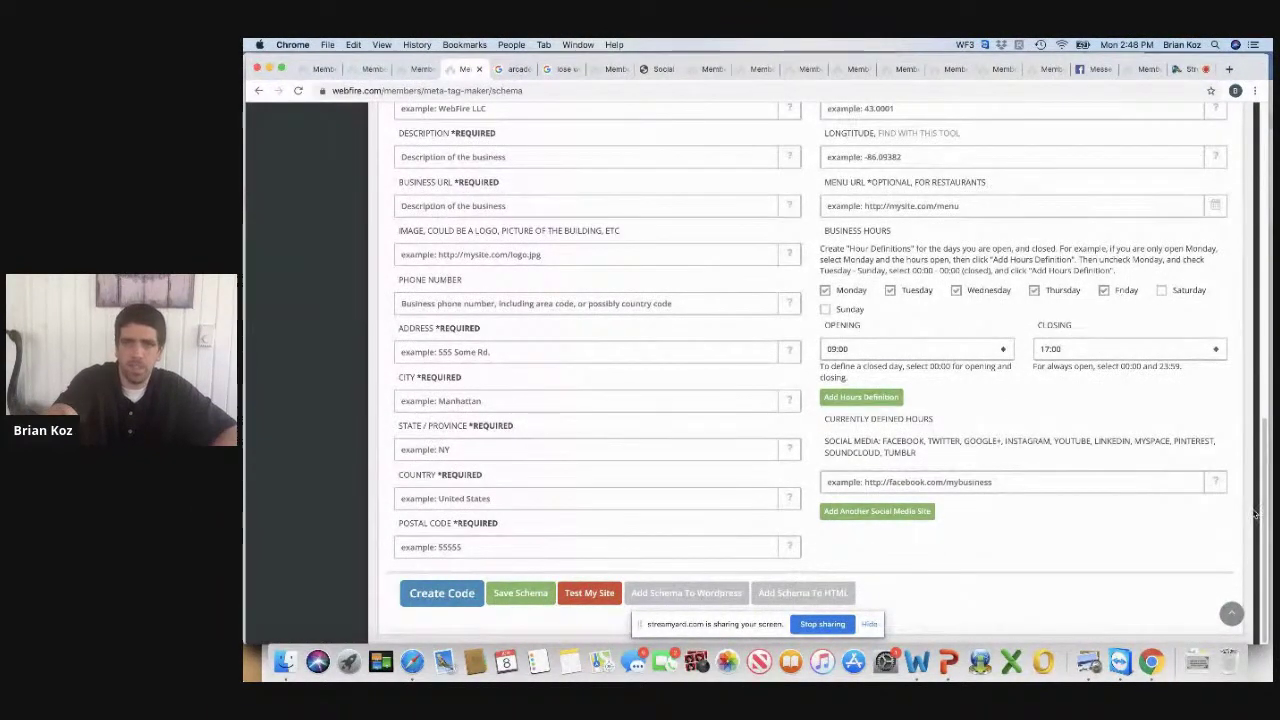
pyautogui.moveTo(1262, 508); pyautogui.dragTo(1262, 443)
pyautogui.scroll(5, 1262, 392)
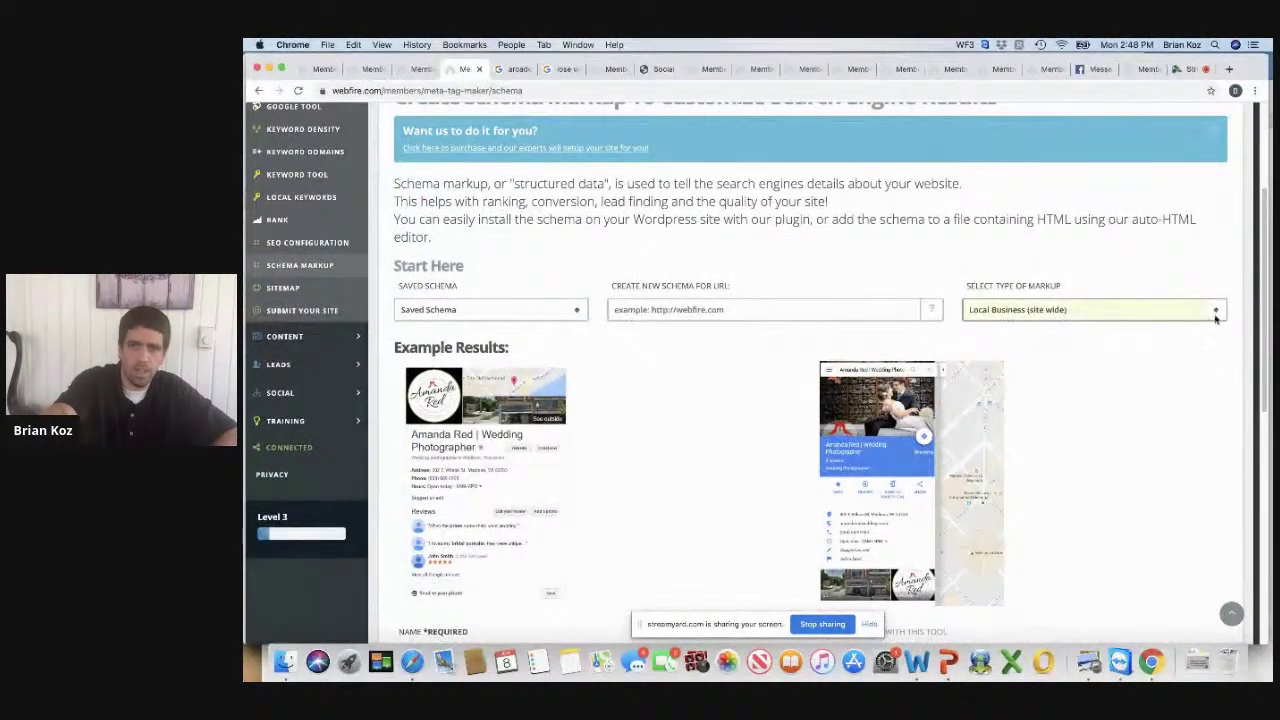
# Set the type of markup to Navigation (site wide) and review its example and URL and label fields
pyautogui.click(1215, 318)
pyautogui.click(1208, 321)
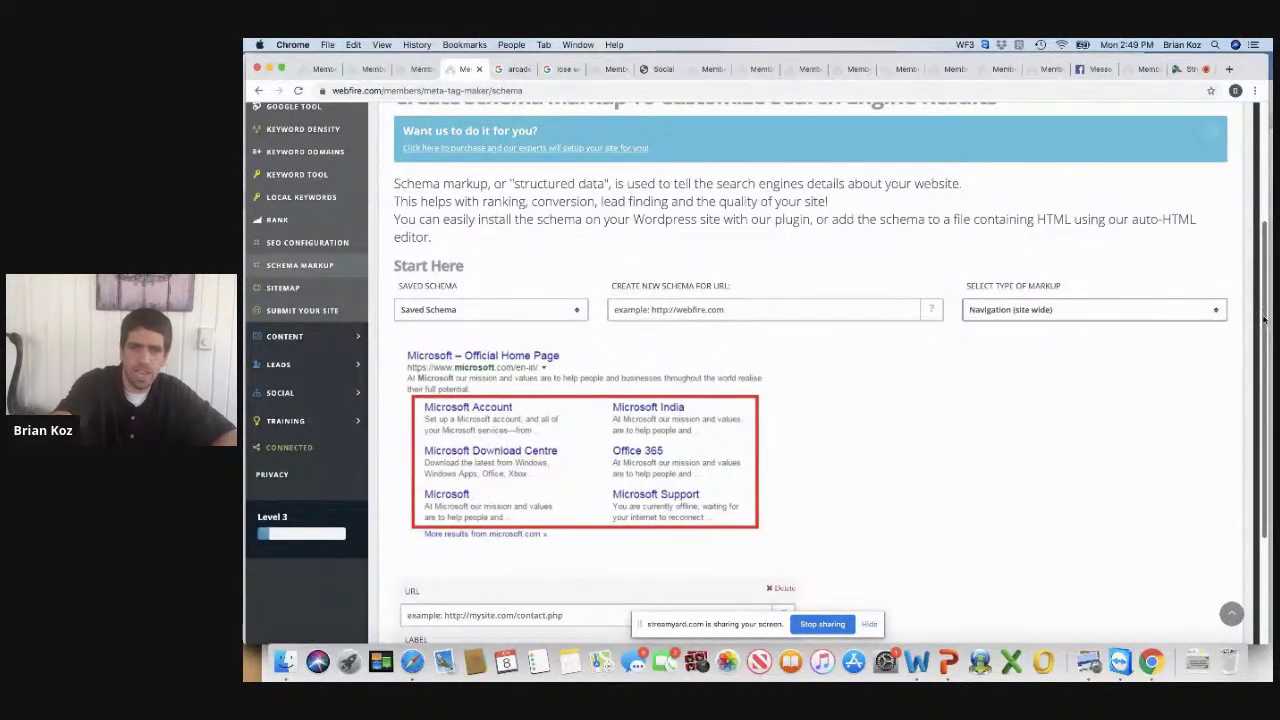
pyautogui.scroll(-3, 1258, 323)
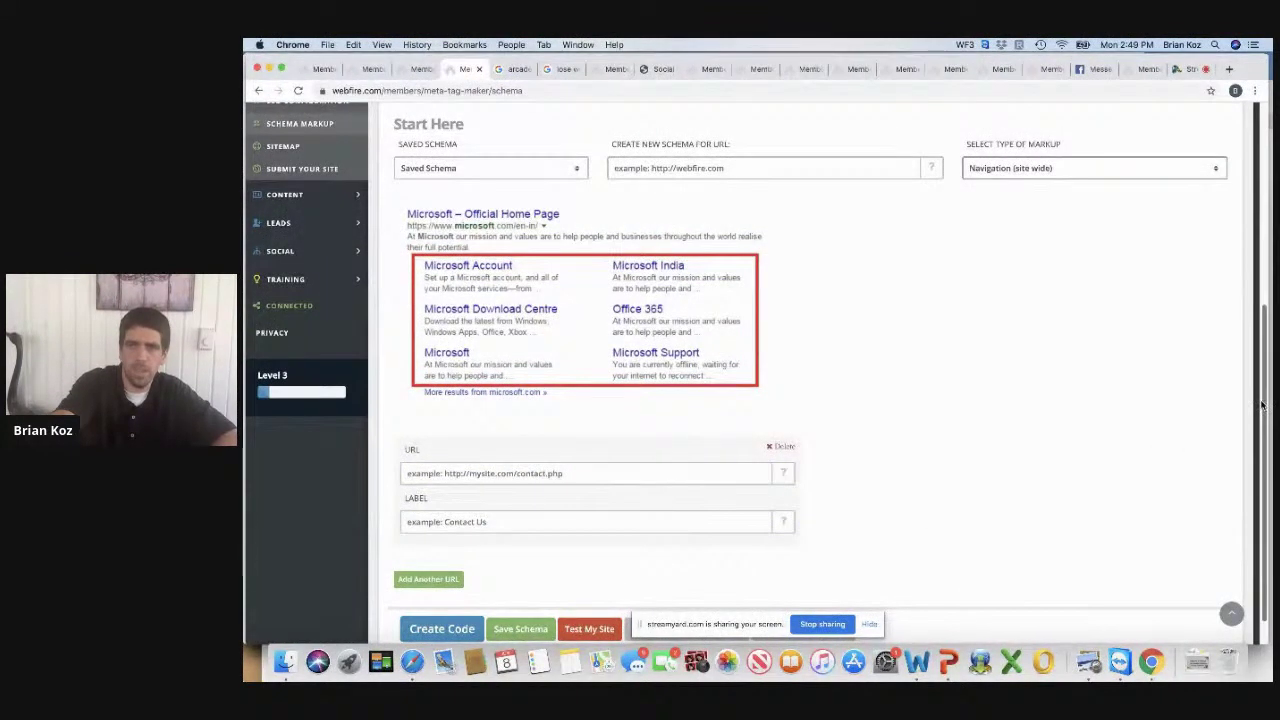
pyautogui.scroll(4, 1230, 408)
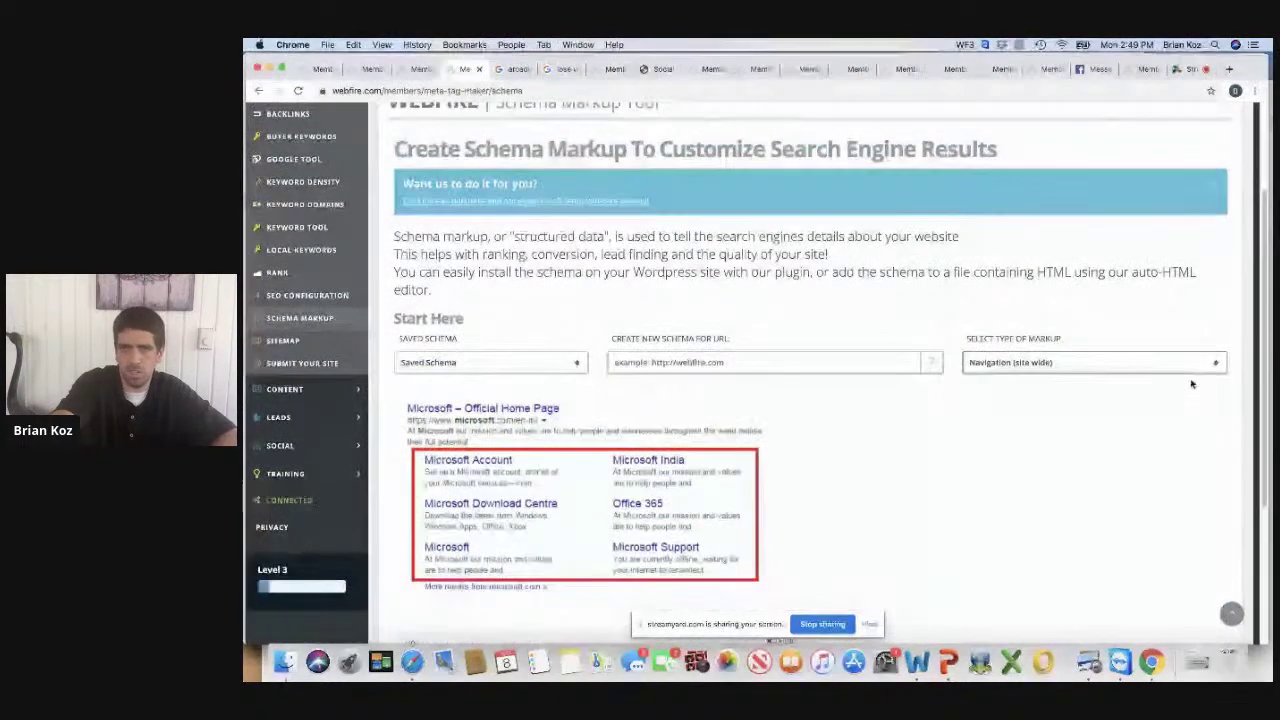
# Set the type of markup to Blog Article (specific page) and review its example results and form fields
pyautogui.click(1190, 362)
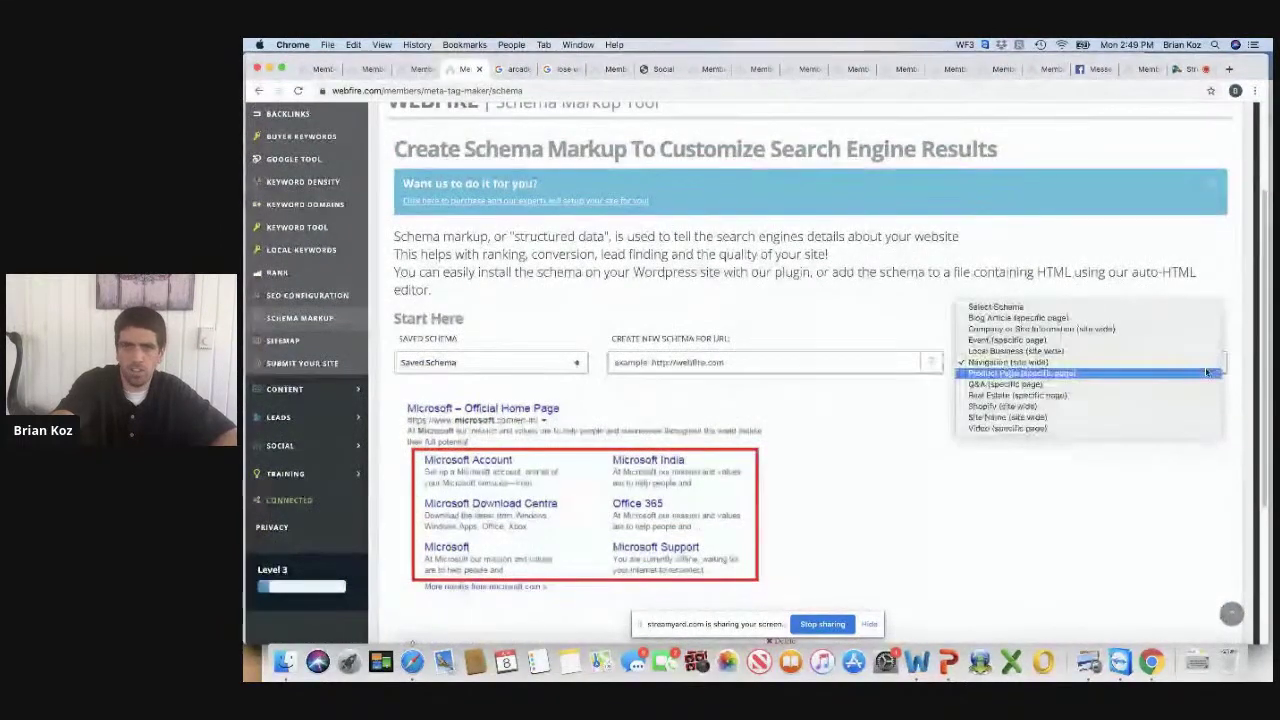
pyautogui.click(1190, 320)
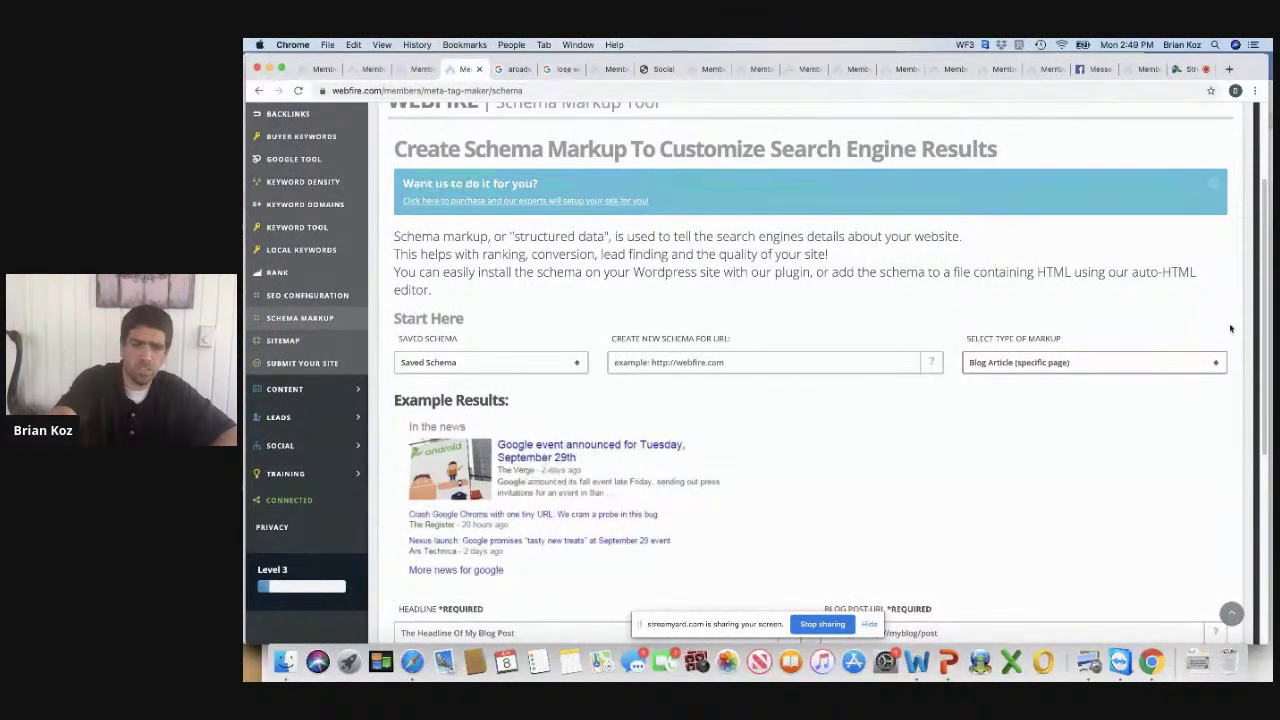
pyautogui.scroll(-2, 1255, 362)
pyautogui.scroll(-1, 1255, 362)
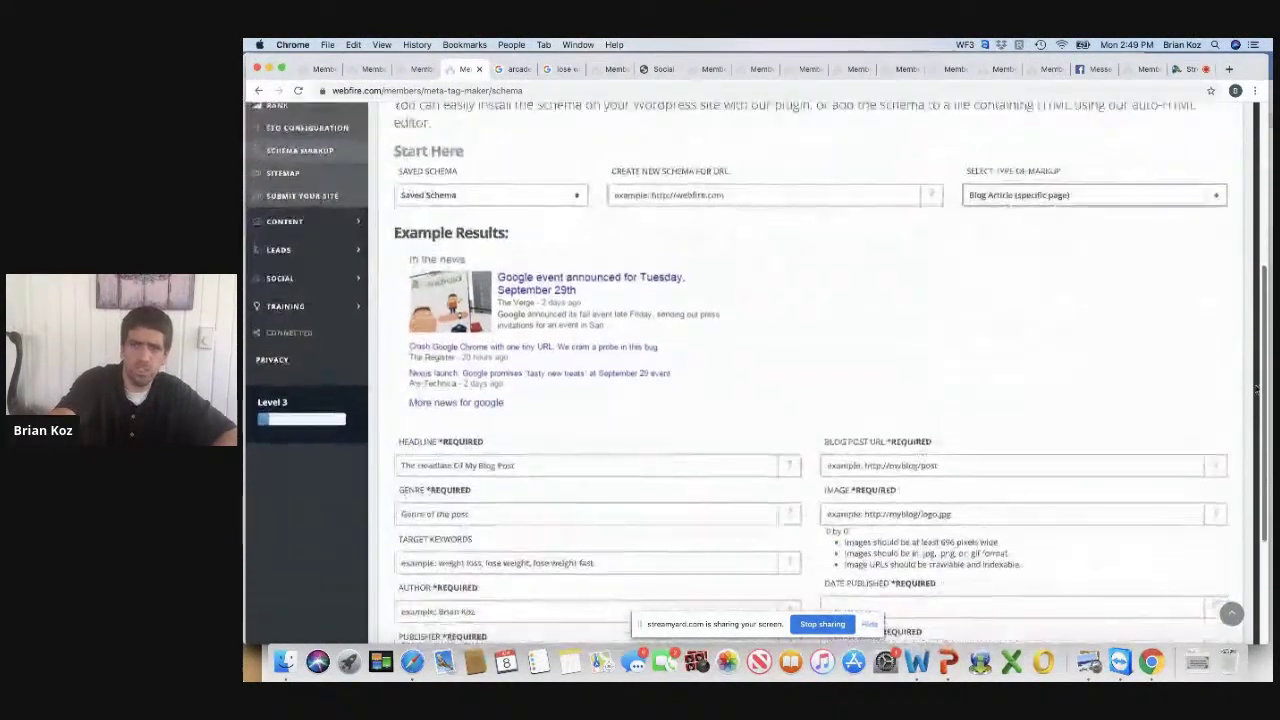
pyautogui.scroll(3, 1255, 362)
# Compare the example results for the Shopify (site wide) and Video (specific page) markup types
pyautogui.click(1216, 385)
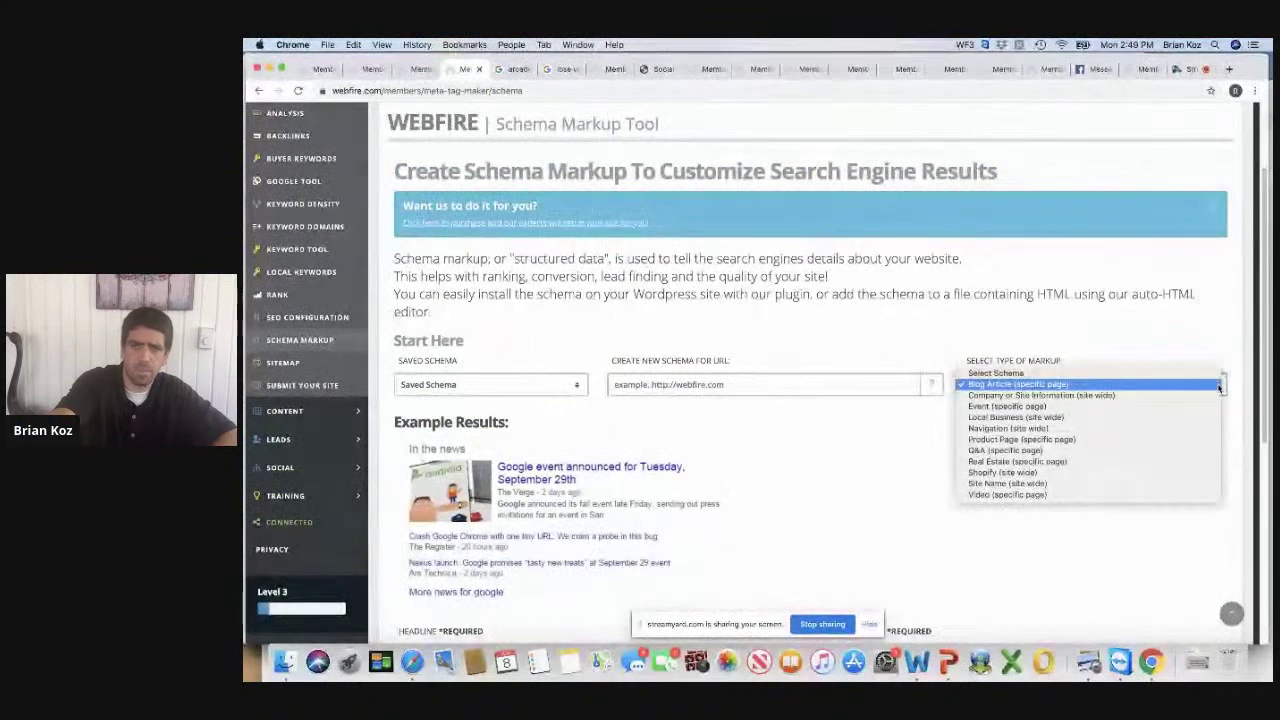
pyautogui.click(1181, 475)
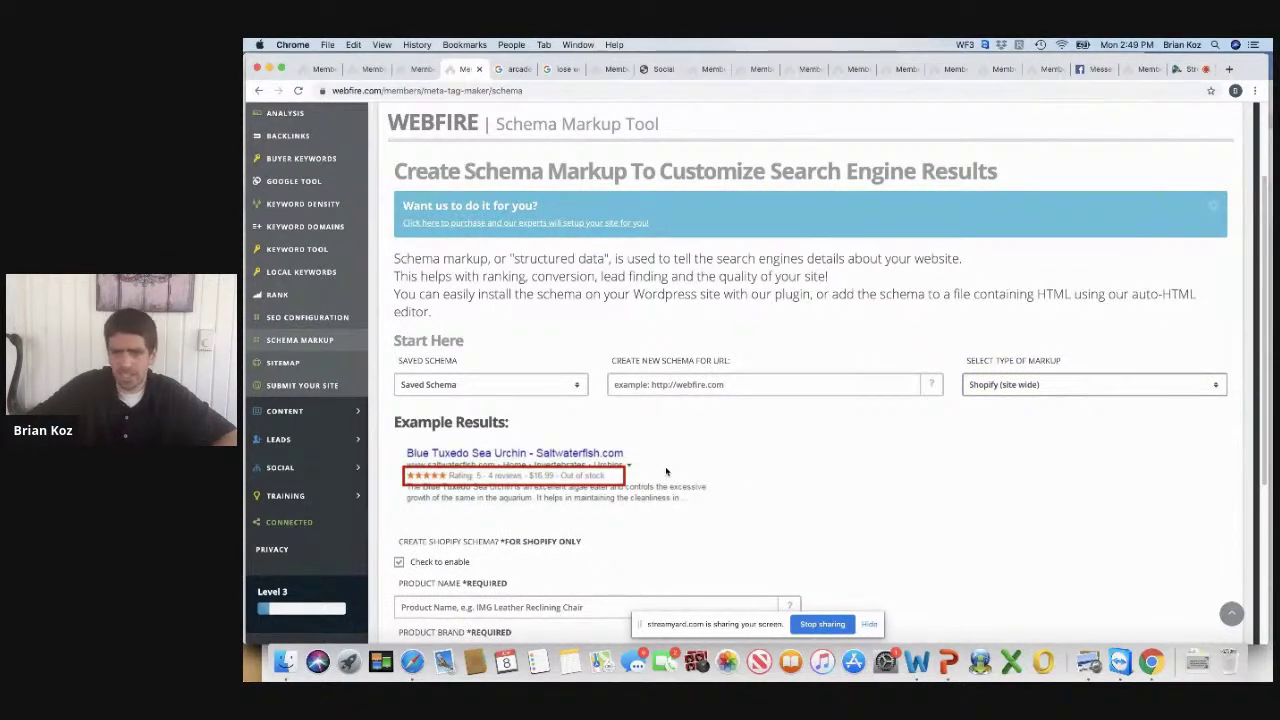
pyautogui.click(1068, 389)
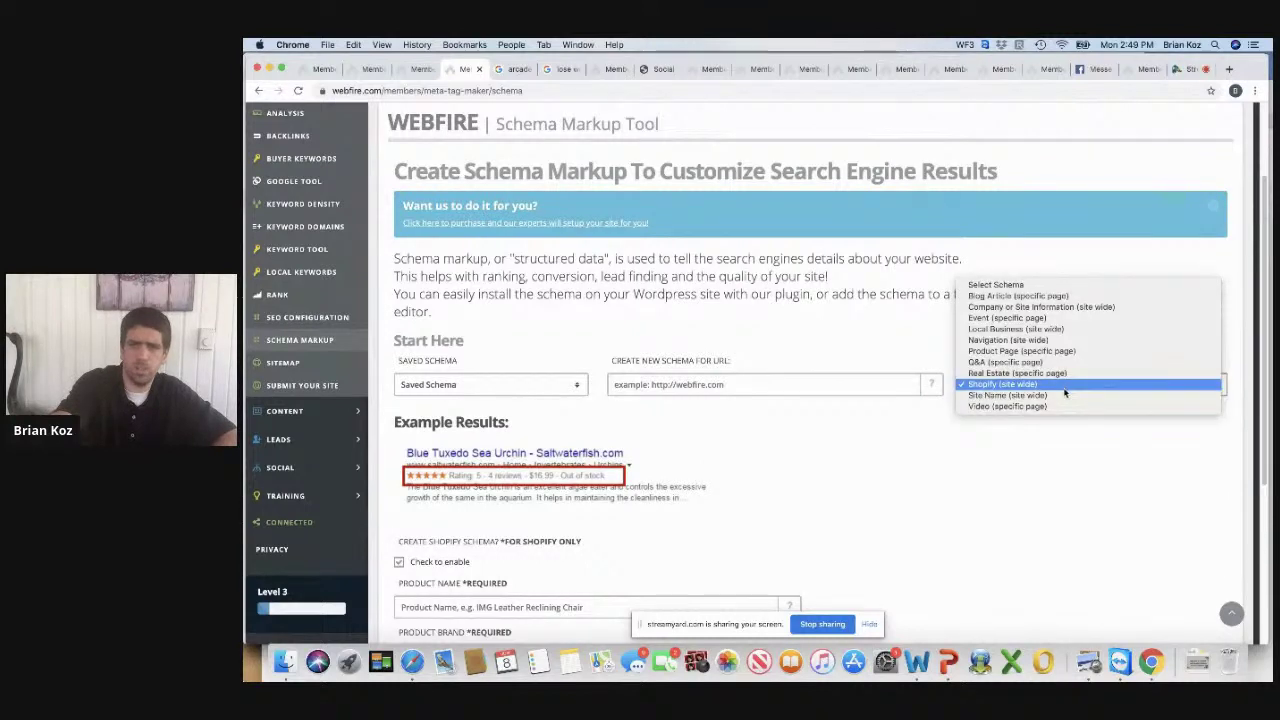
pyautogui.click(1062, 409)
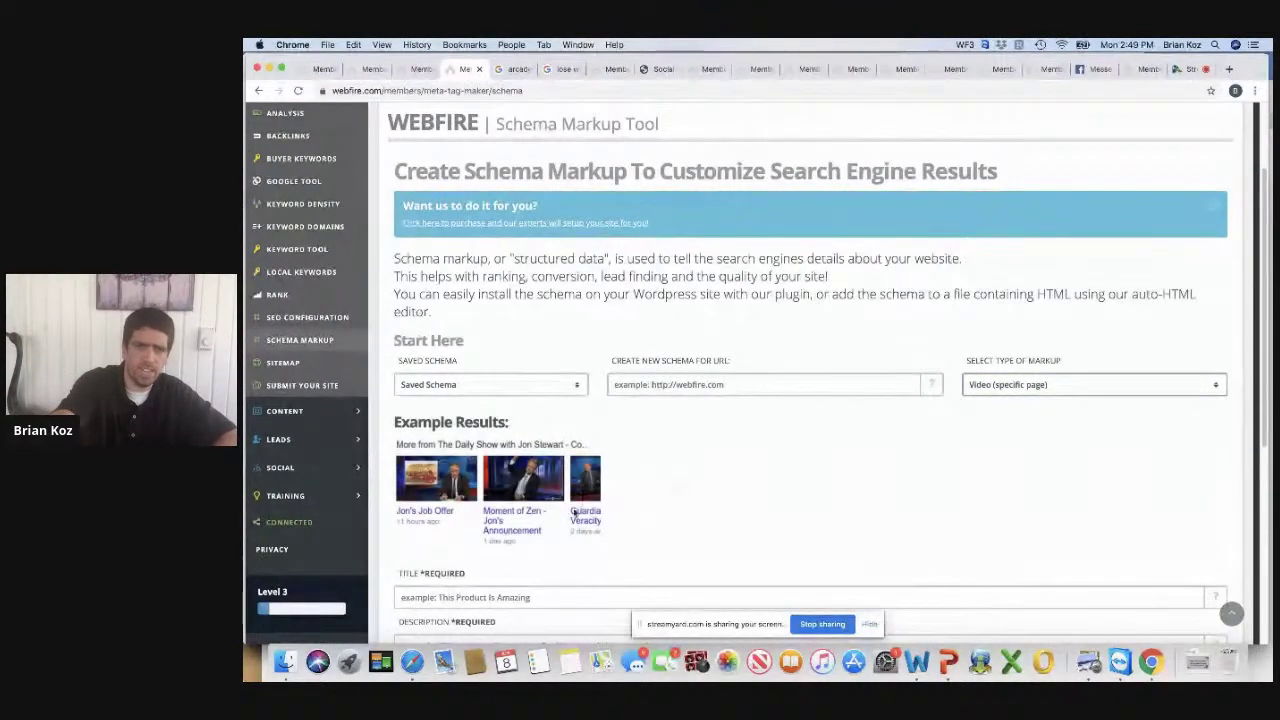
# Set the type of markup to Q&A (specific page) and review its example and usage notes
pyautogui.click(1065, 389)
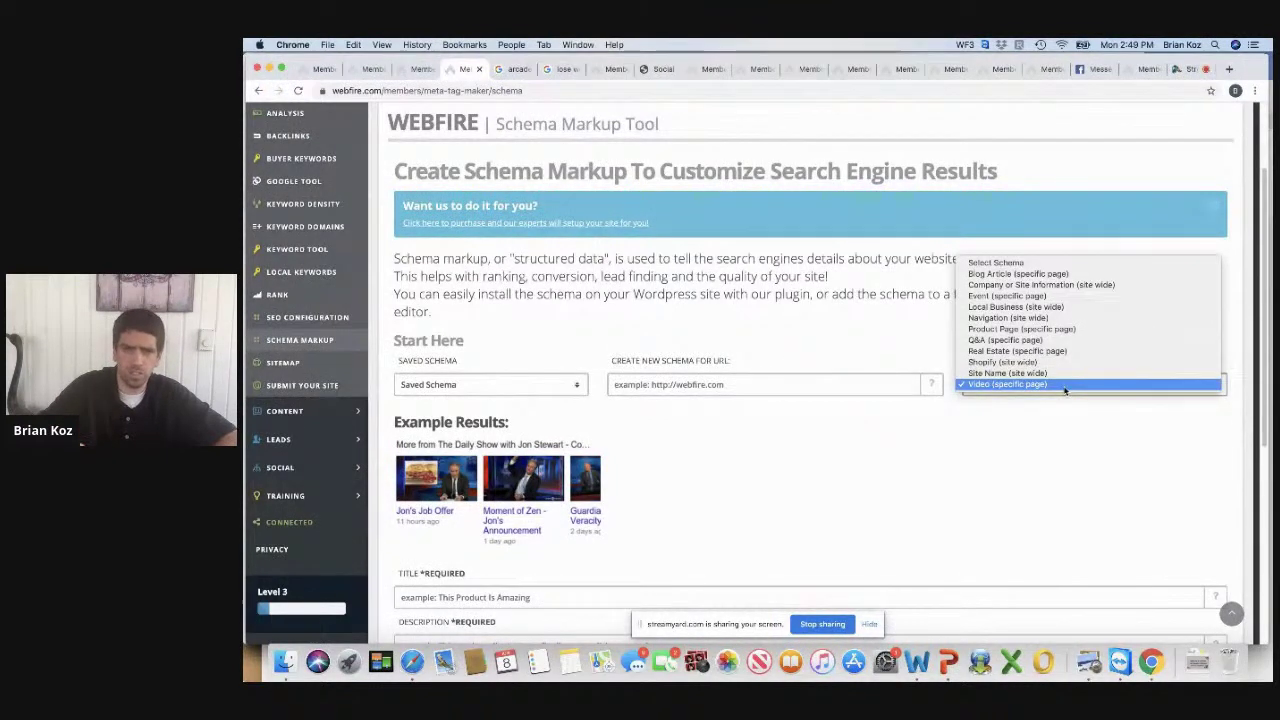
pyautogui.click(1053, 340)
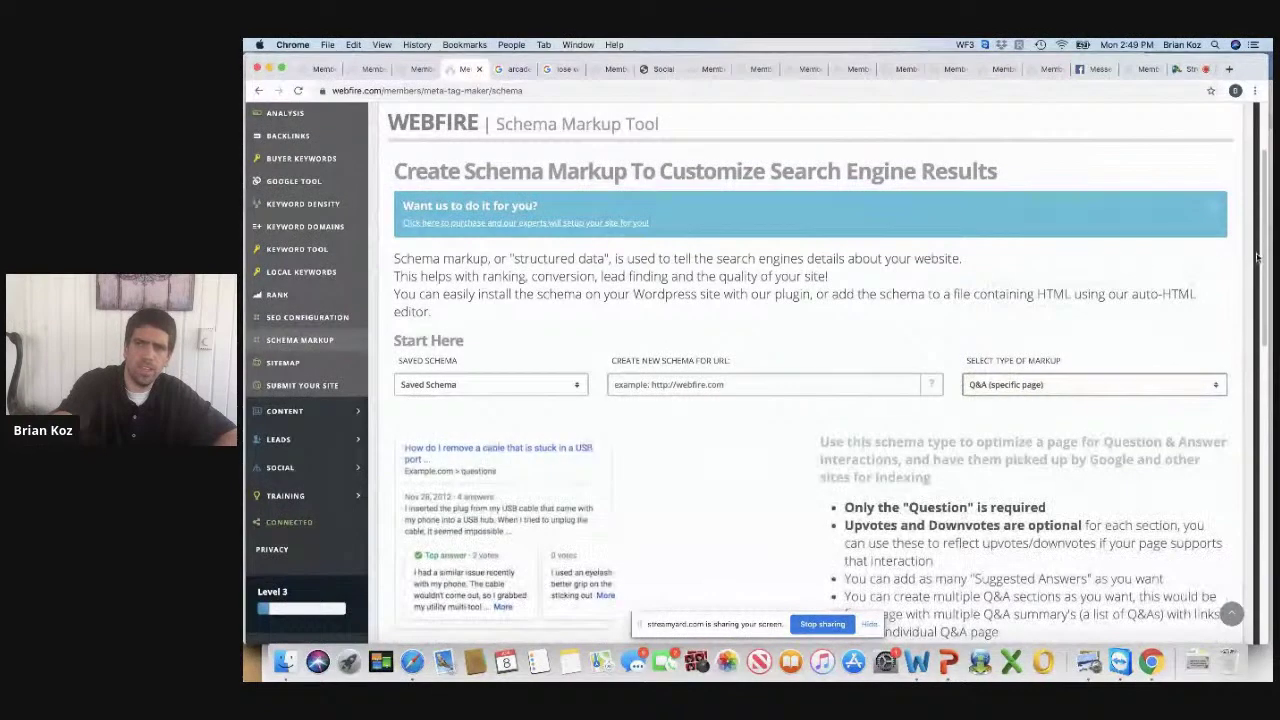
pyautogui.moveTo(1263, 250); pyautogui.dragTo(1258, 196)
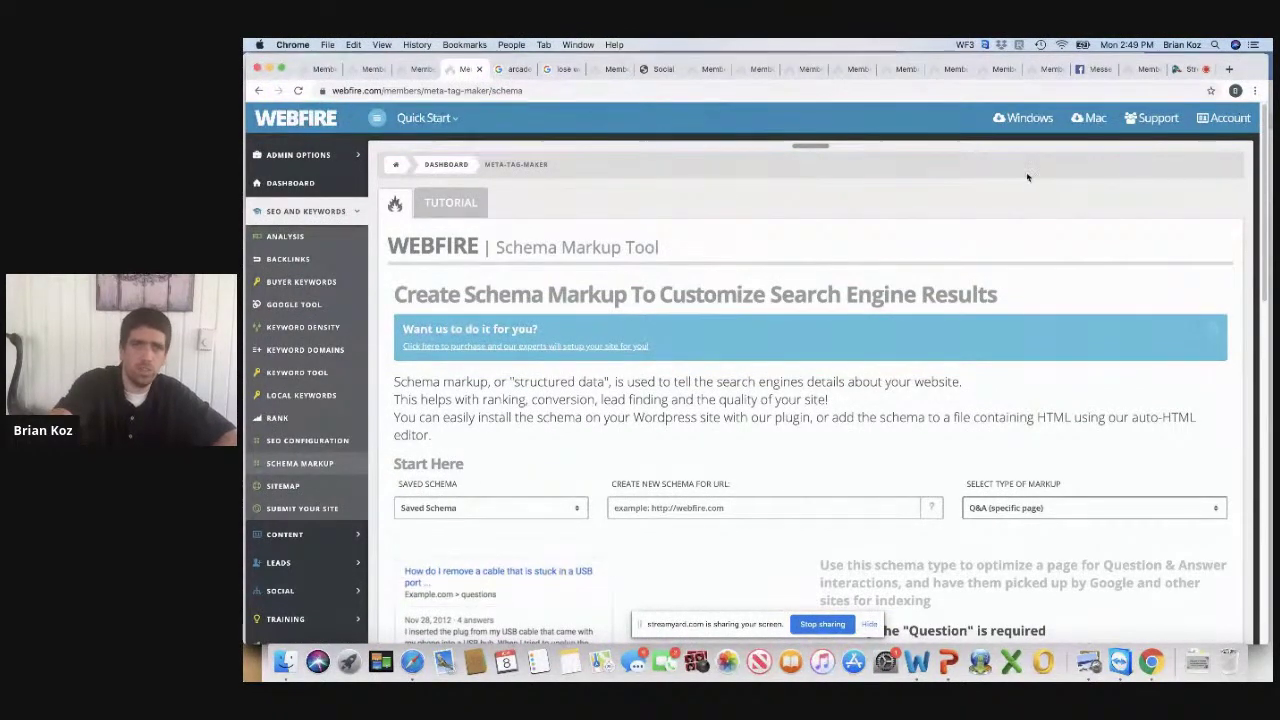
# Examine the "lose weight" Google results from the ads and featured snippet to the People also ask questions
pyautogui.click(566, 68)
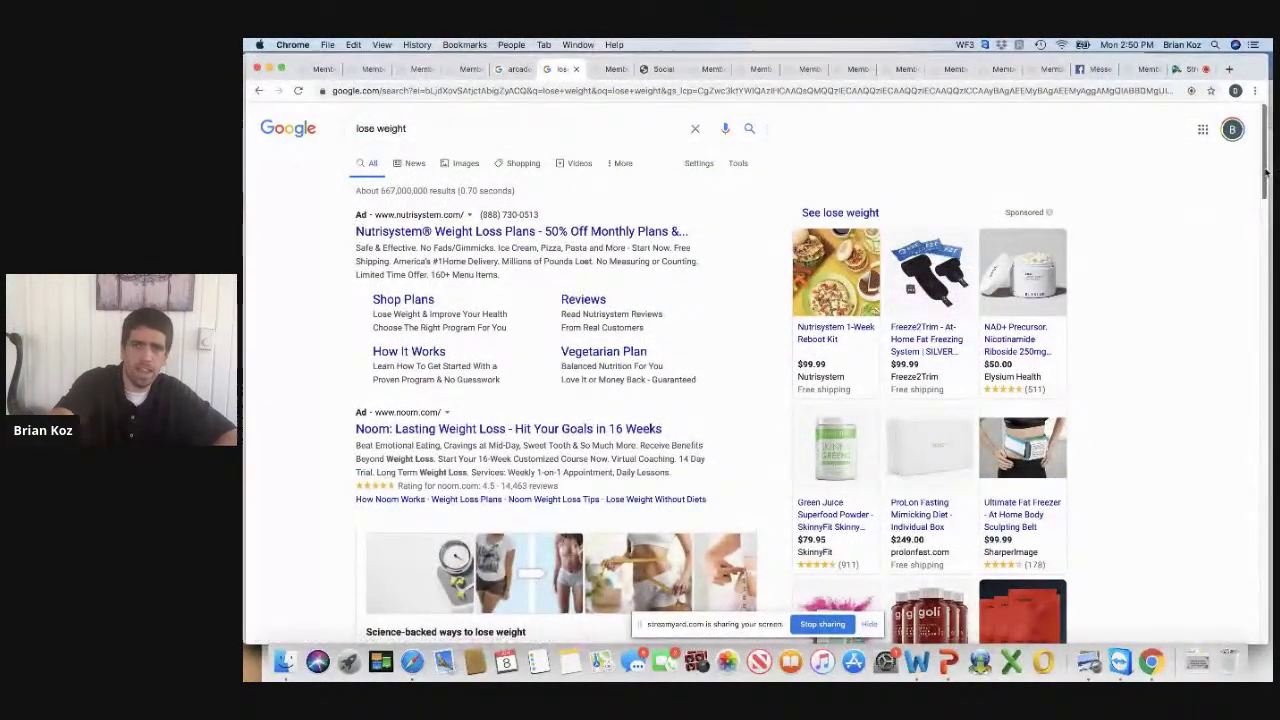
pyautogui.scroll(-1, 348, 203)
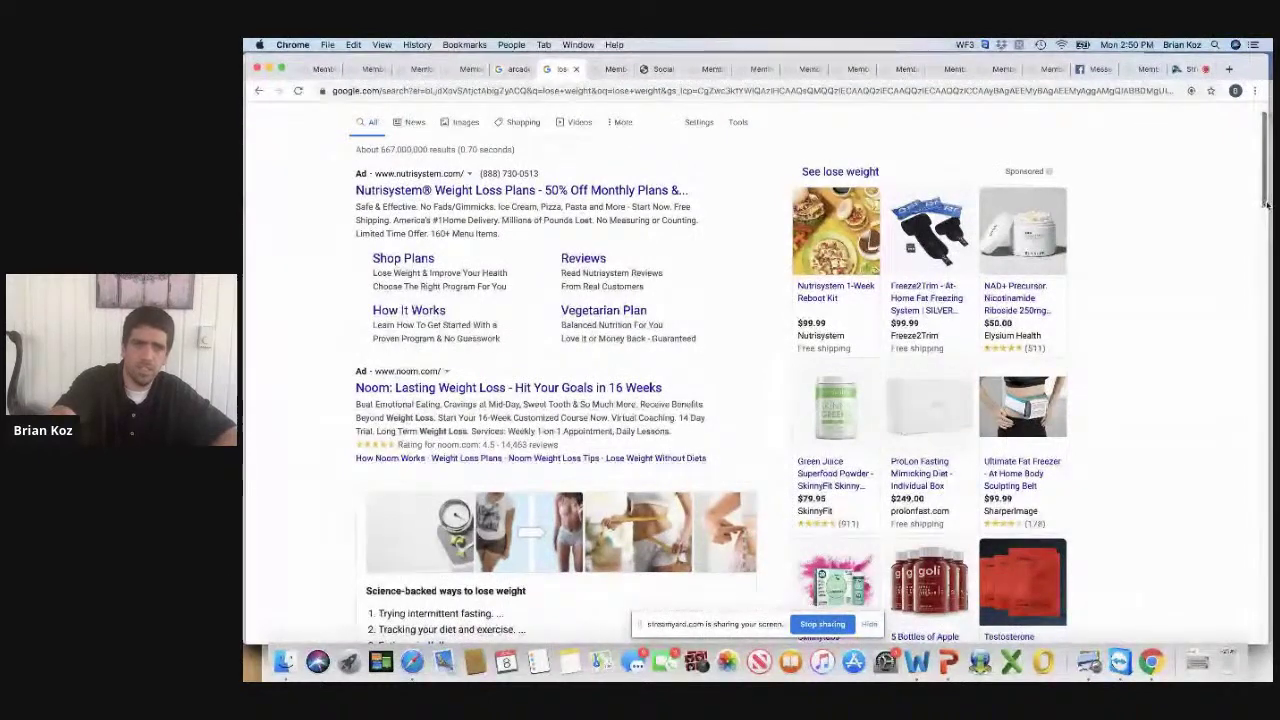
pyautogui.moveTo(1264, 185); pyautogui.dragTo(1264, 242)
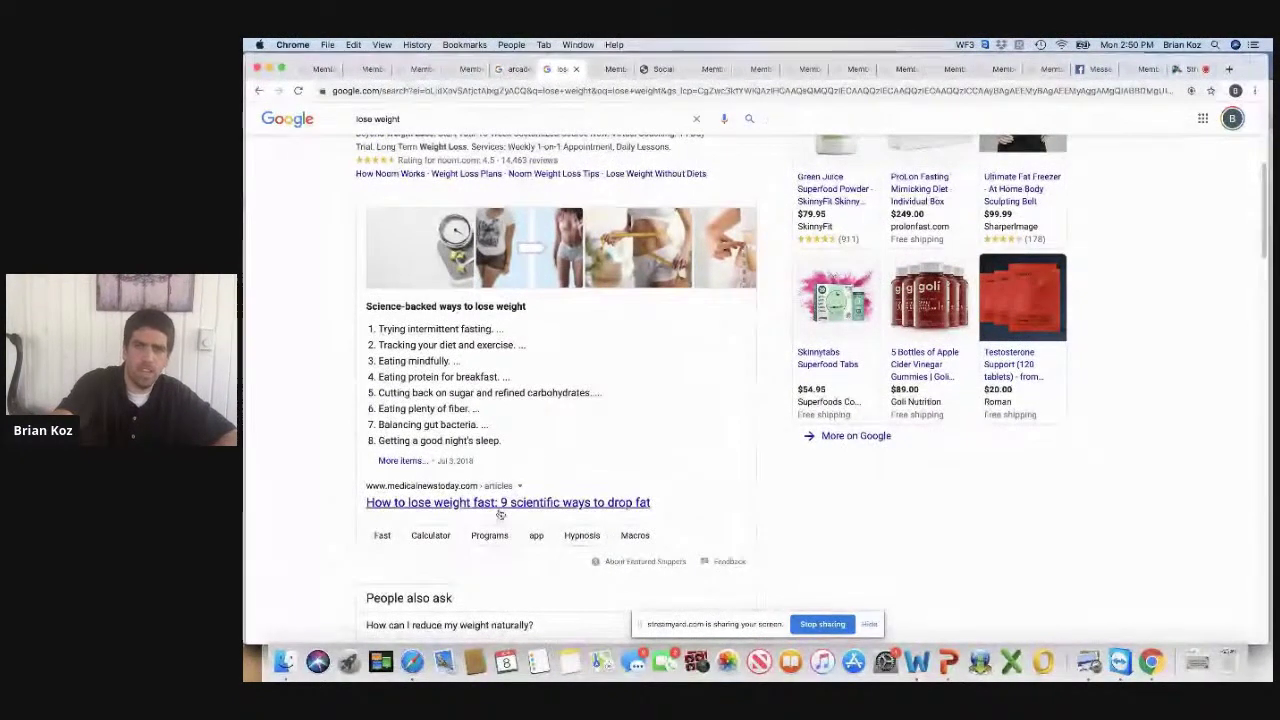
pyautogui.scroll(-3, 1263, 218)
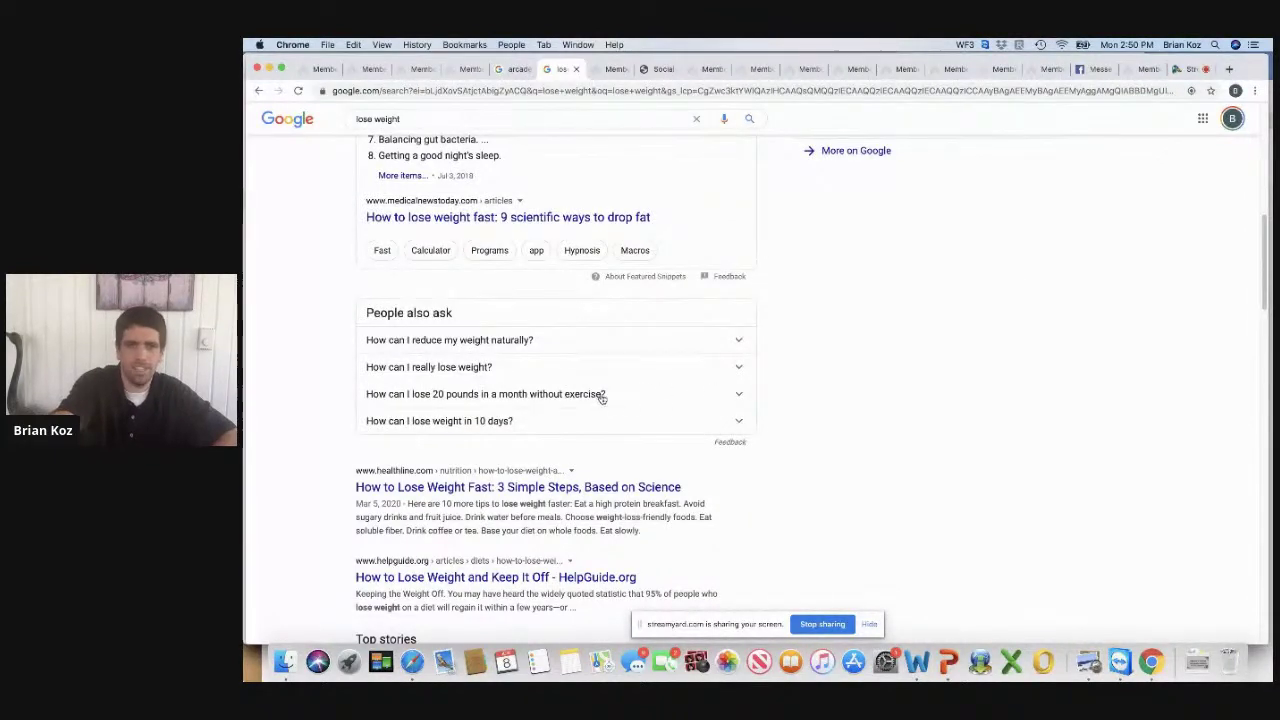
# Expand "How can I lose 20 pounds in a month without exercise?", then review the Top stories and the featured snippet
pyautogui.click(740, 399)
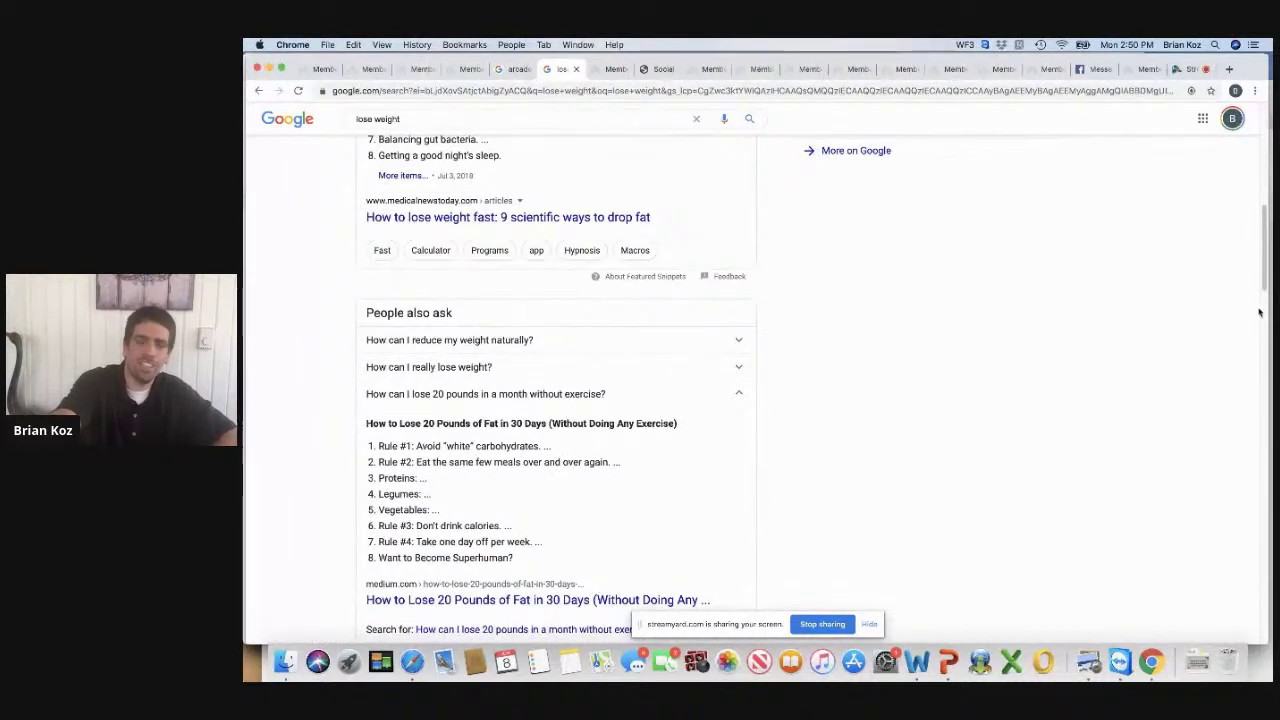
pyautogui.scroll(-3, 700, 380)
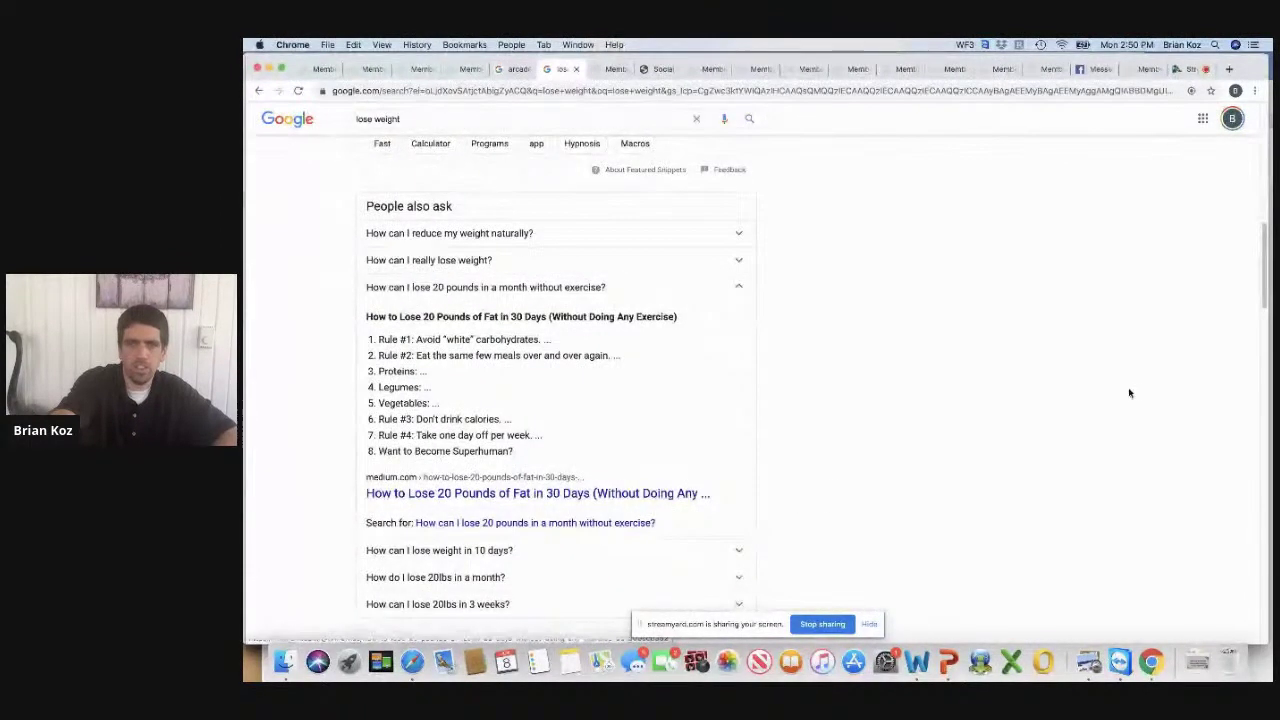
pyautogui.moveTo(1263, 272); pyautogui.dragTo(1259, 360)
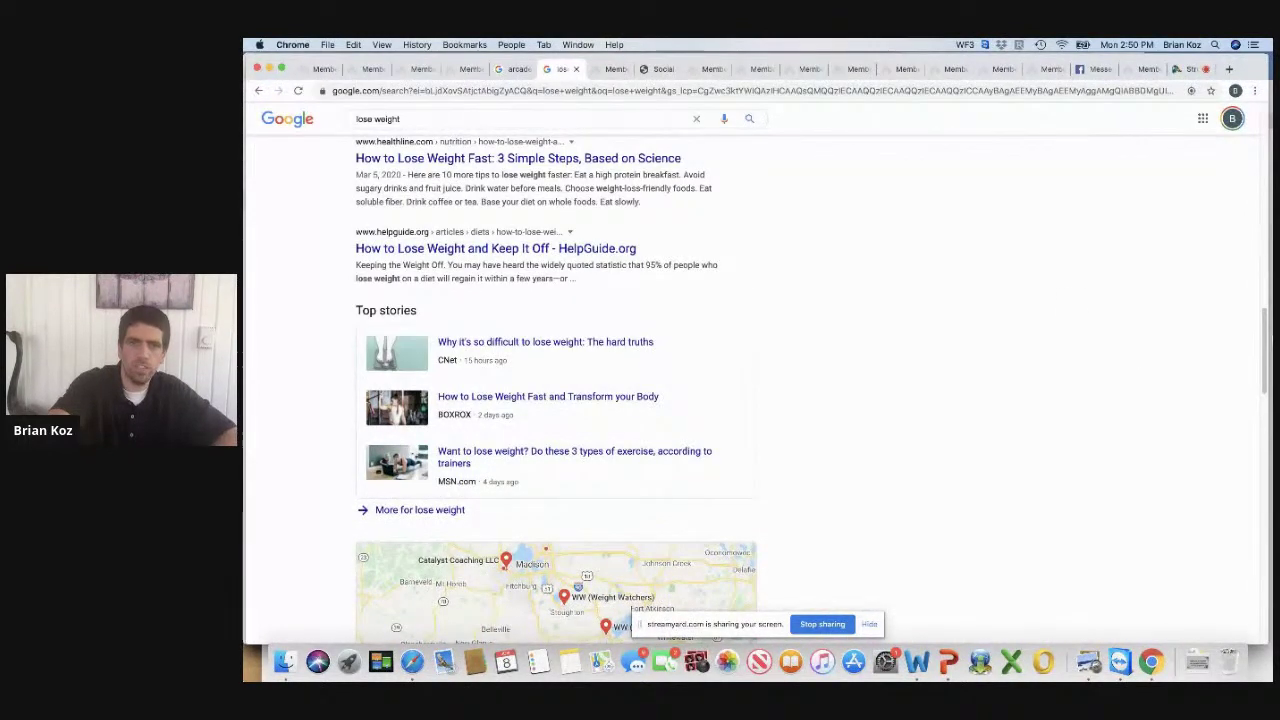
pyautogui.moveTo(1263, 340); pyautogui.dragTo(1249, 159)
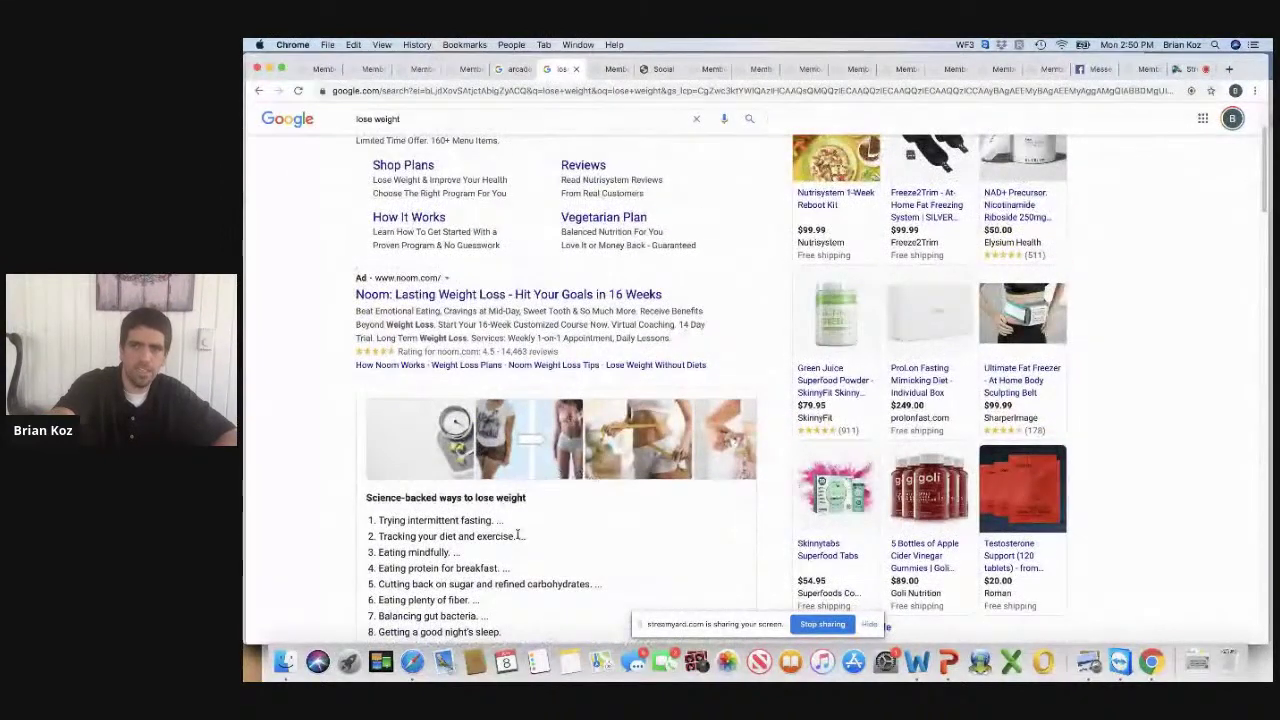
pyautogui.moveTo(1263, 214); pyautogui.dragTo(1262, 240)
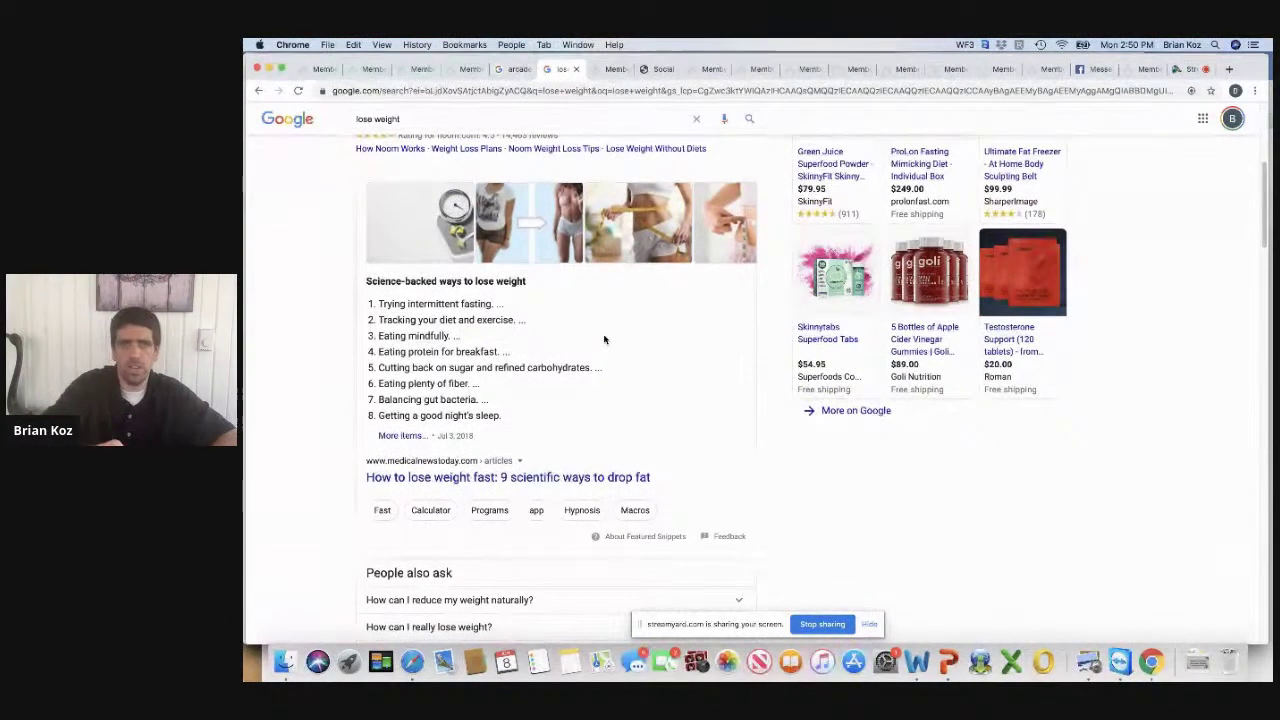
# Return to the Schema Markup Tool and study the Q&A example result, its guidelines and the question field
pyautogui.click(466, 69)
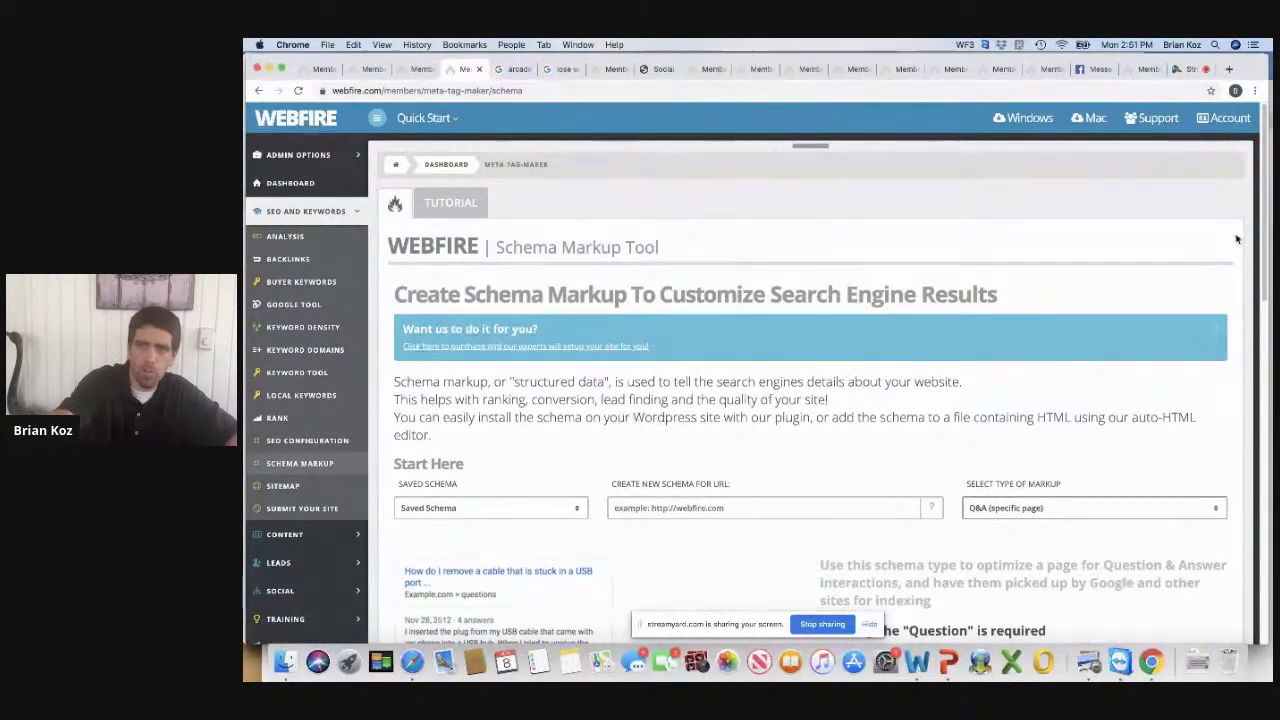
pyautogui.scroll(-3, 1259, 295)
pyautogui.moveTo(1259, 295); pyautogui.dragTo(1256, 320)
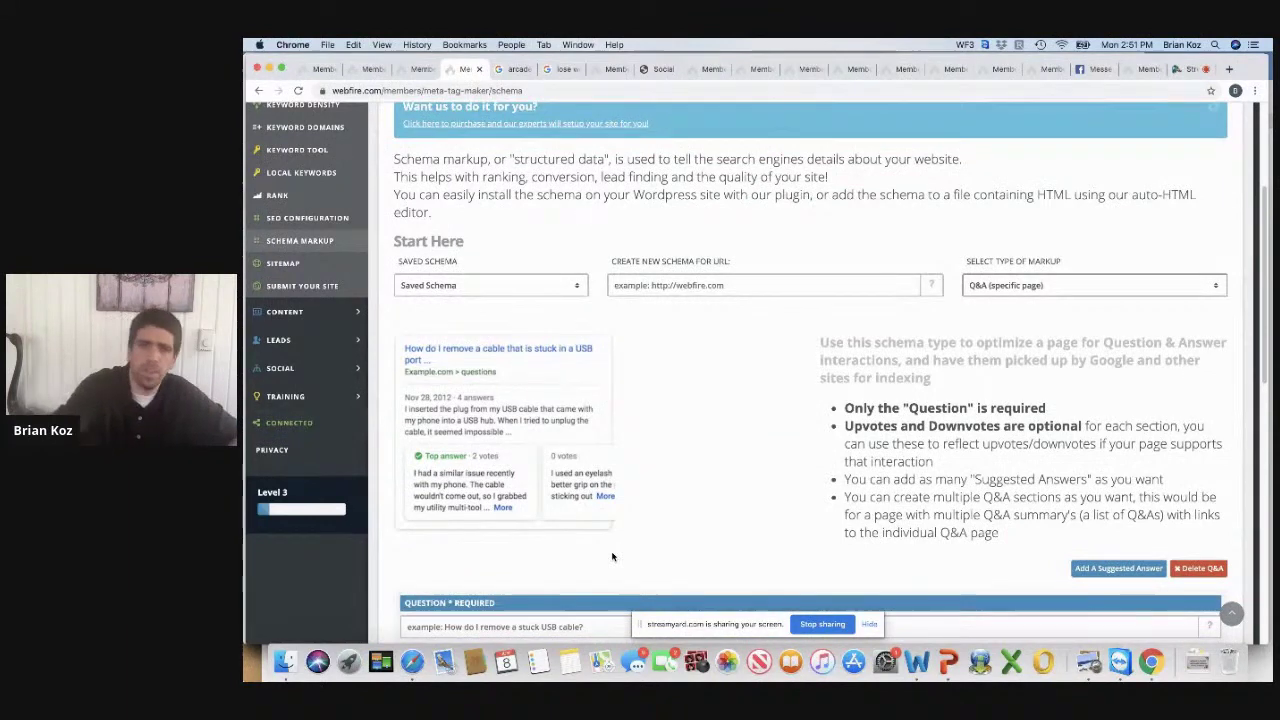
pyautogui.moveTo(1258, 348)
pyautogui.mouseDown()
pyautogui.moveTo(1258, 365)
pyautogui.moveTo(1262, 338)
pyautogui.moveTo(1270, 597)
pyautogui.moveTo(1258, 333)
pyautogui.mouseUp()
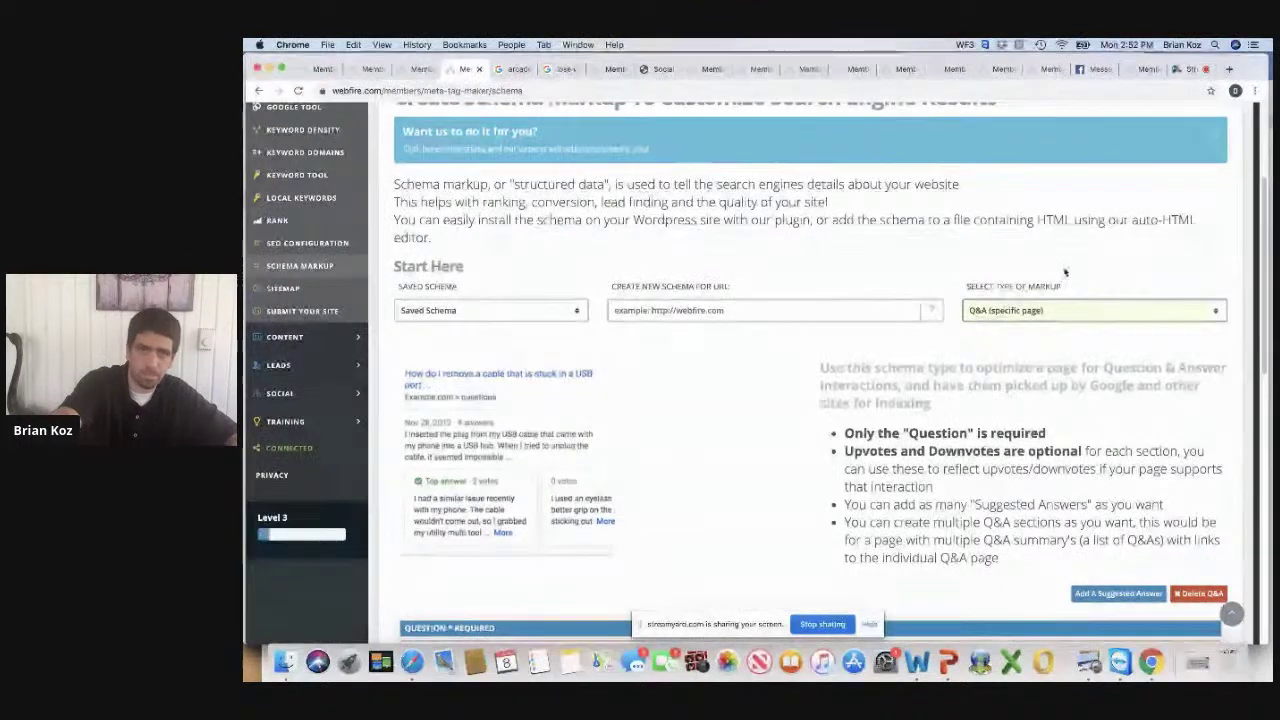
# Go back to the "arcade madison wi" Google results and examine the map, local business listings and organic results
pyautogui.click(612, 70)
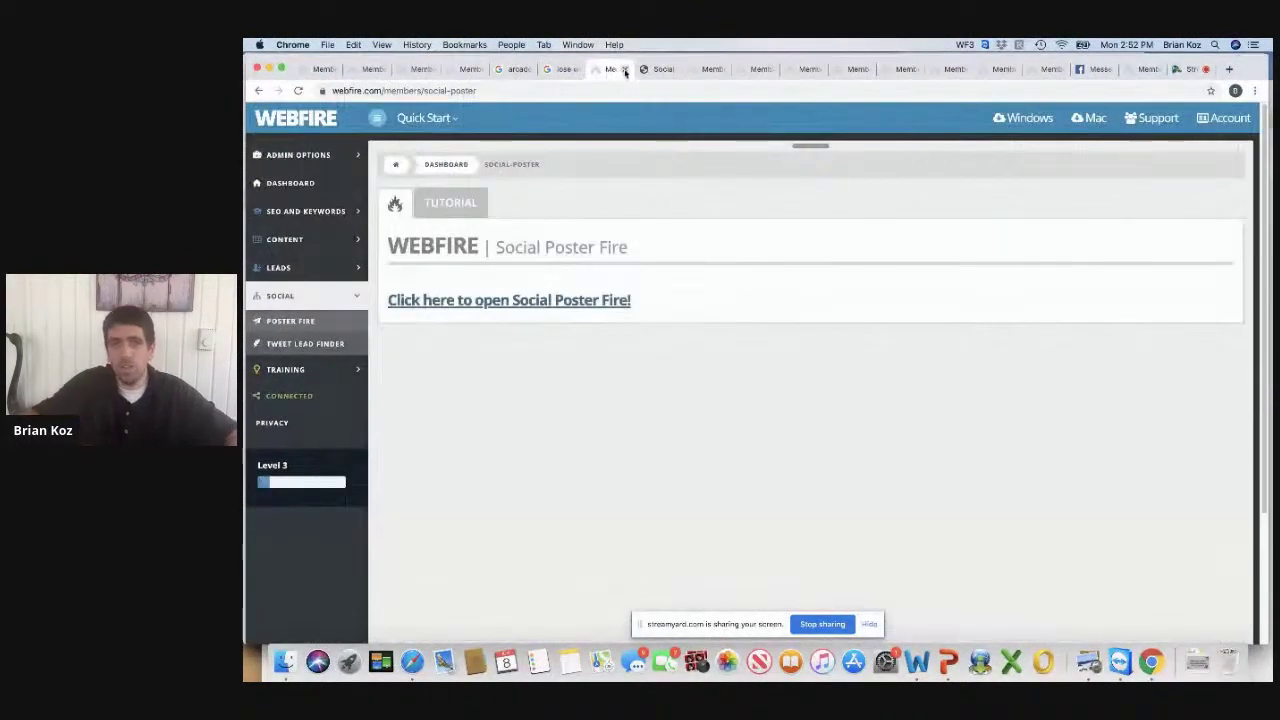
pyautogui.click(510, 69)
pyautogui.scroll(2, 1258, 224)
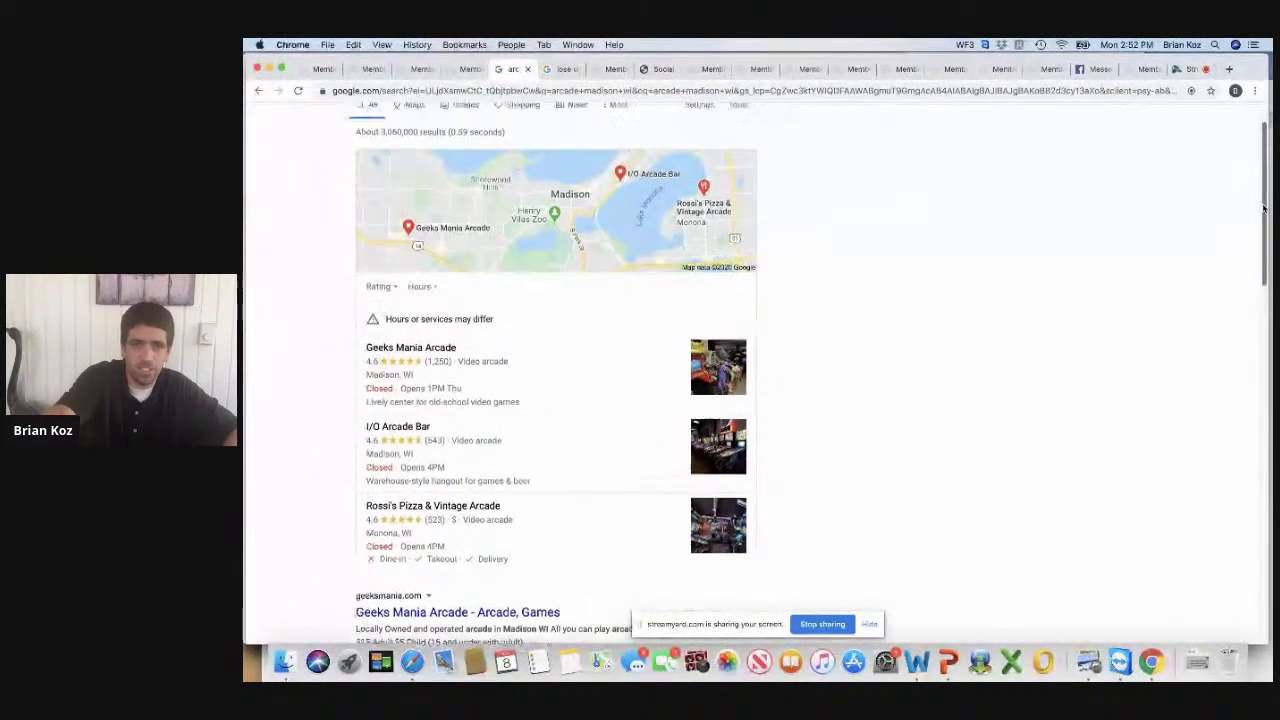
pyautogui.scroll(-2, 1258, 224)
pyautogui.scroll(-1, 1258, 224)
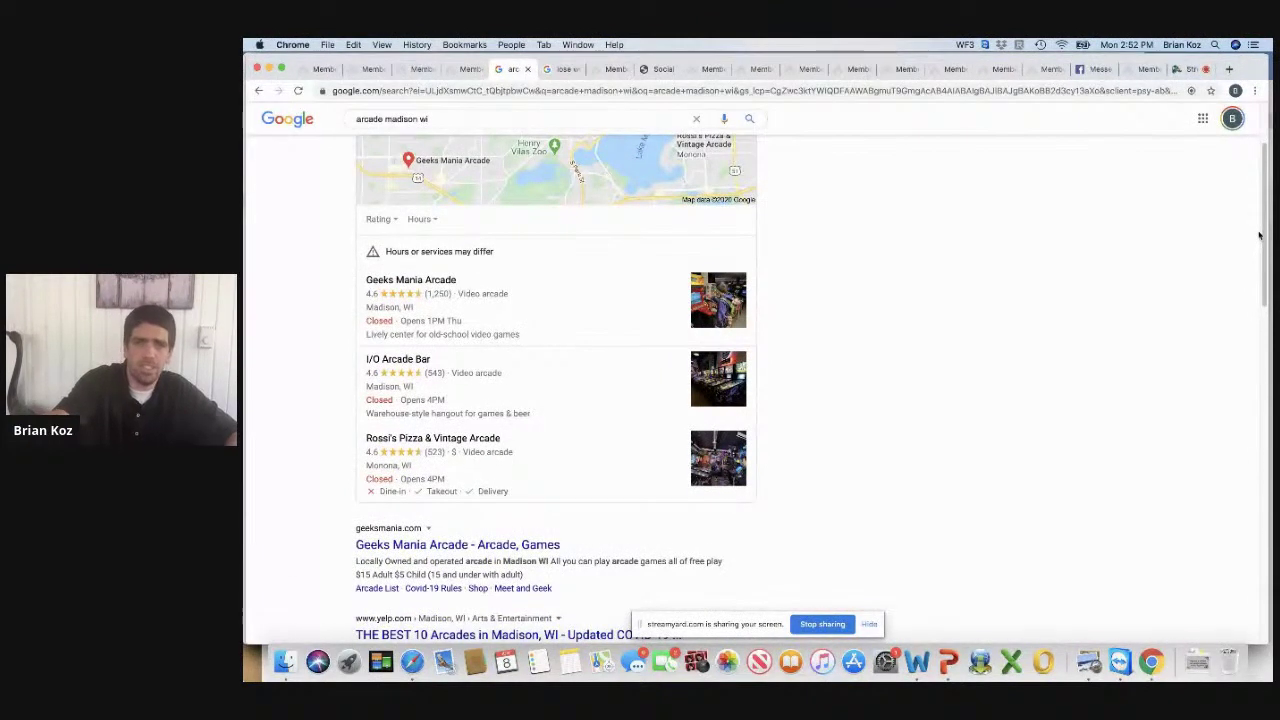
pyautogui.scroll(-1, 1259, 235)
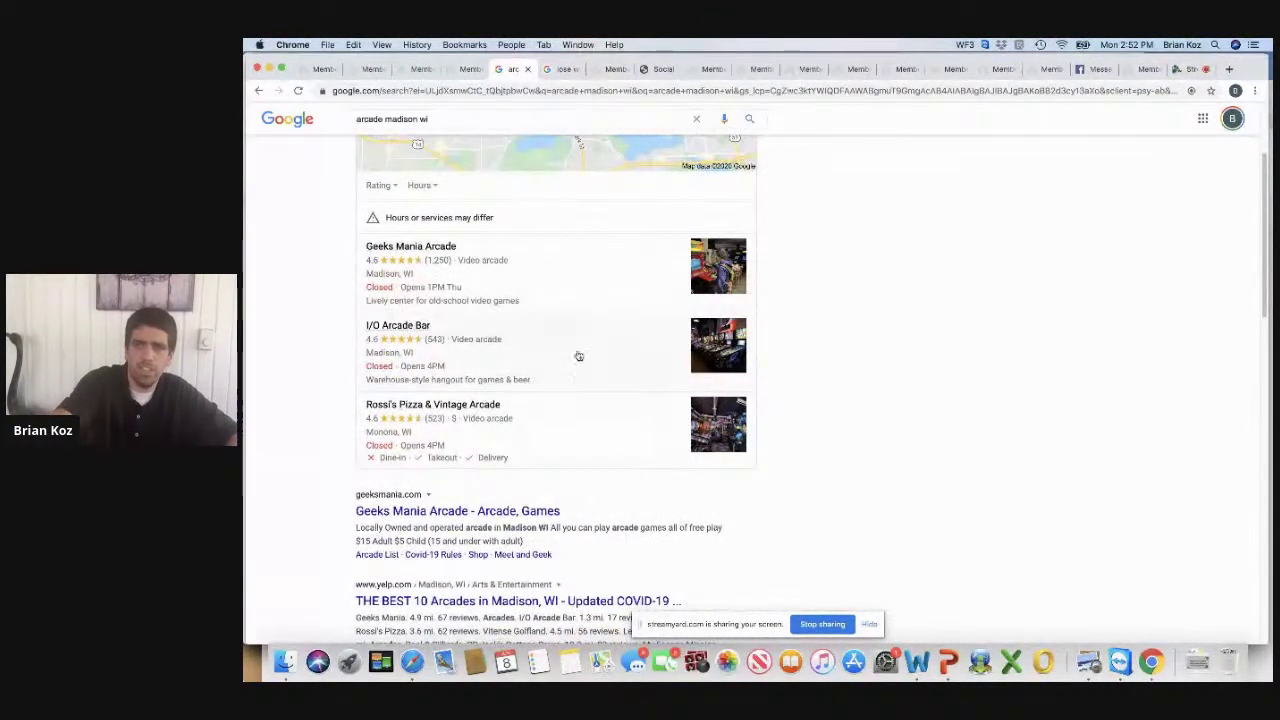
pyautogui.moveTo(1262, 253); pyautogui.dragTo(1231, 229)
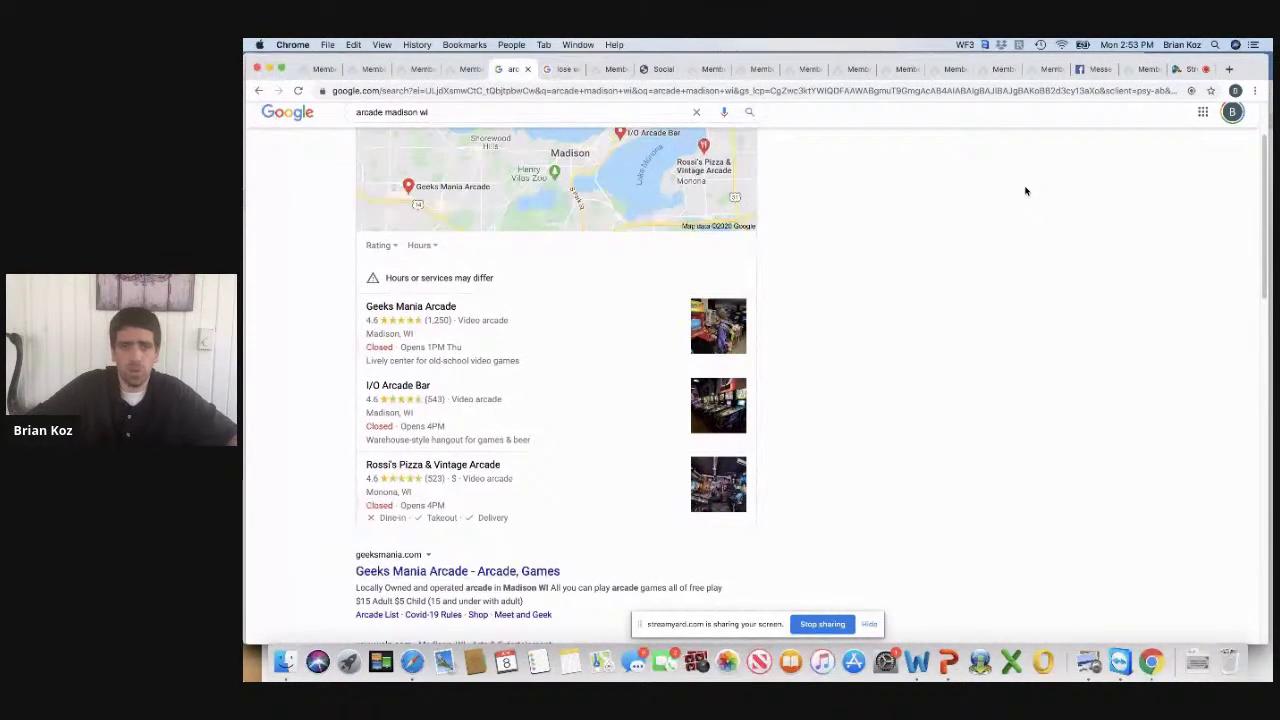
pyautogui.moveTo(1257, 271); pyautogui.dragTo(1231, 260)
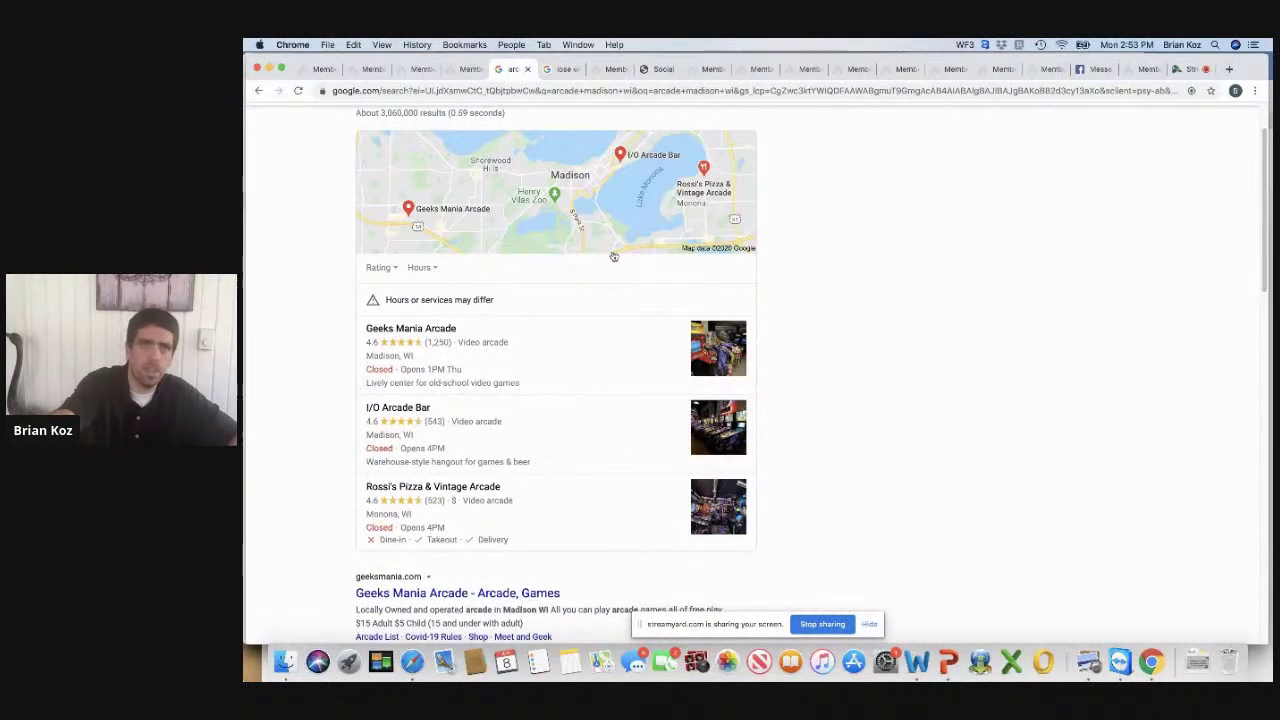
# Go to Social Poster Fire's Quick Post page and review its message, image and account selection sections
pyautogui.click(608, 69)
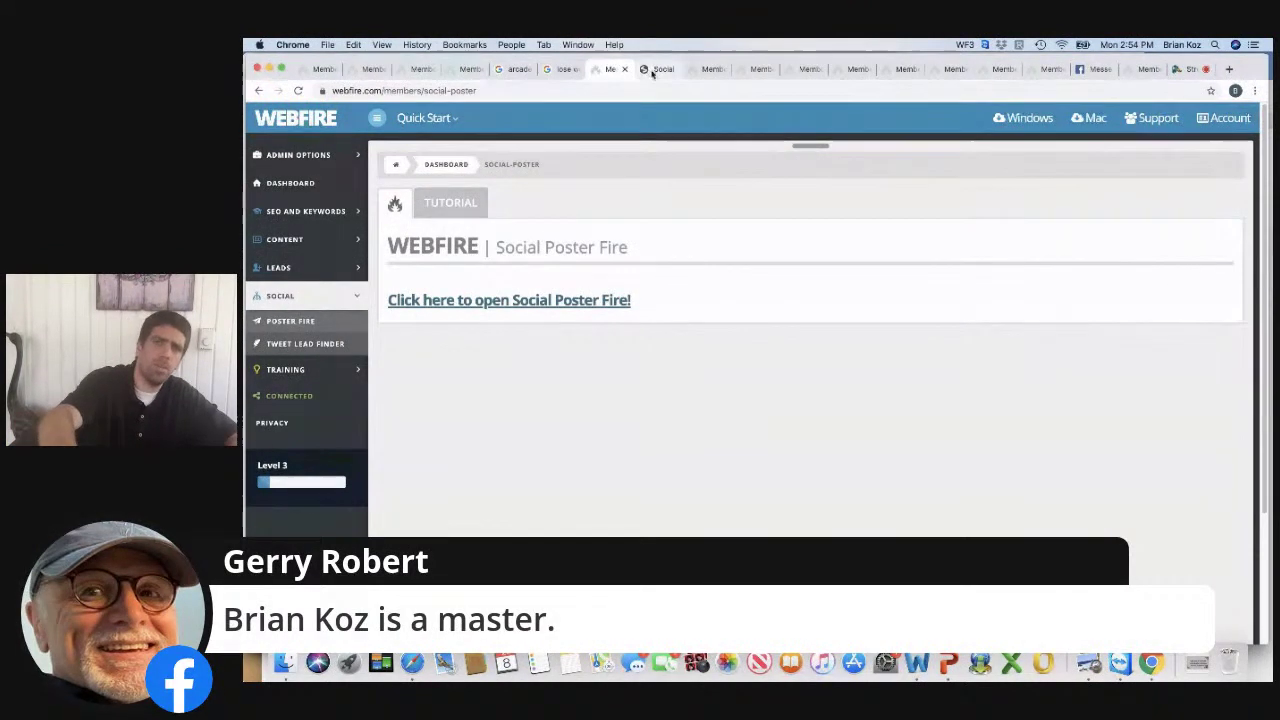
pyautogui.click(655, 69)
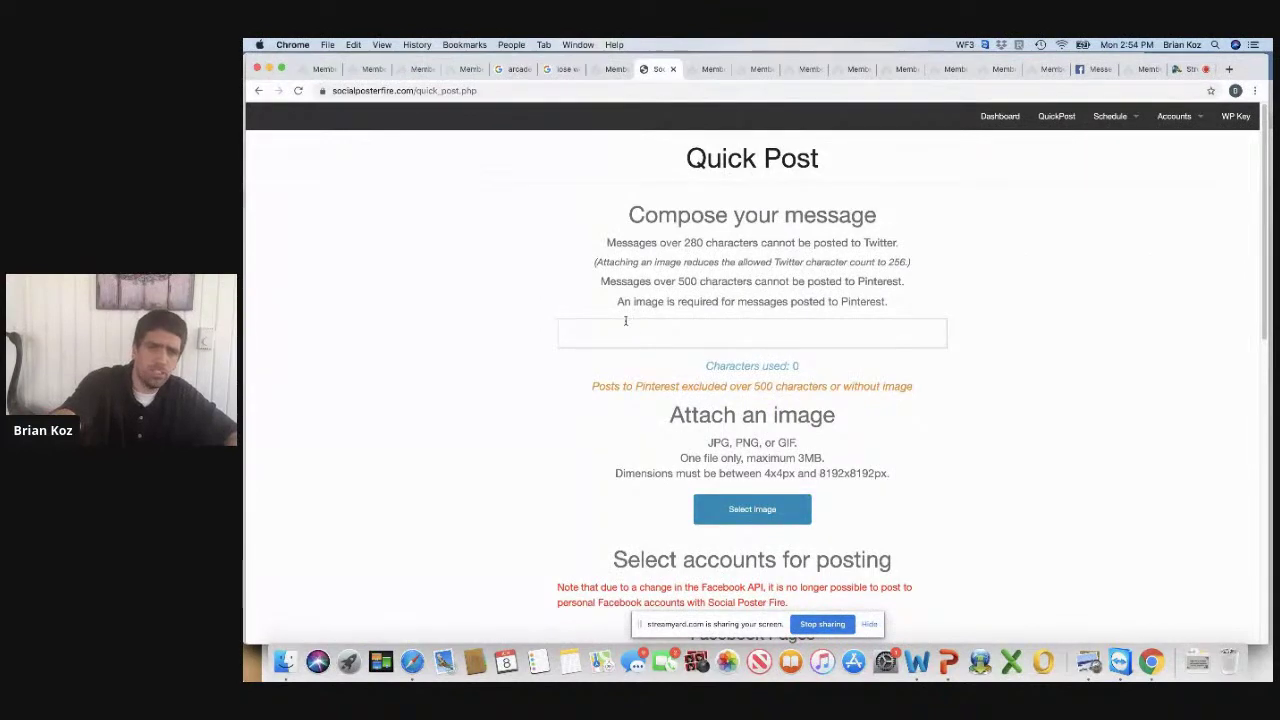
pyautogui.moveTo(1258, 300); pyautogui.dragTo(1230, 250)
pyautogui.scroll(-3, 1230, 250)
pyautogui.scroll(3, 1224, 262)
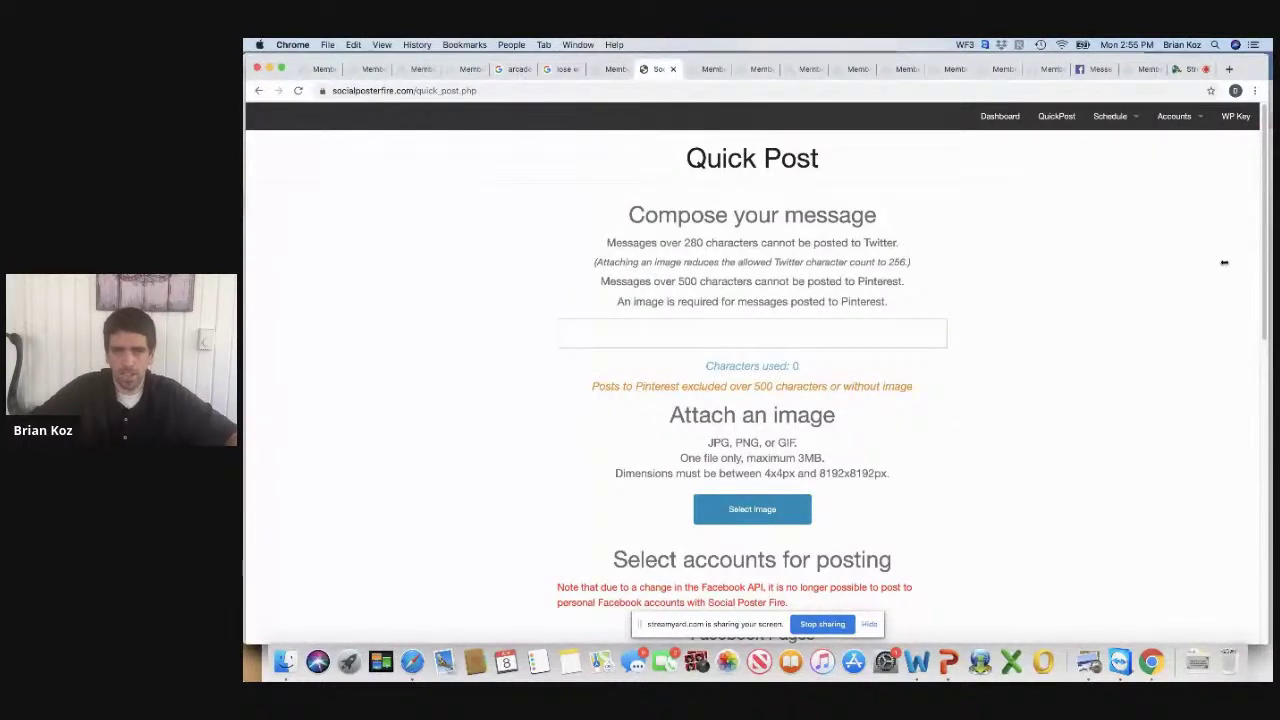
# Go to the WebFire dashboard and look over the list of SEO and Keywords tools
pyautogui.click(706, 69)
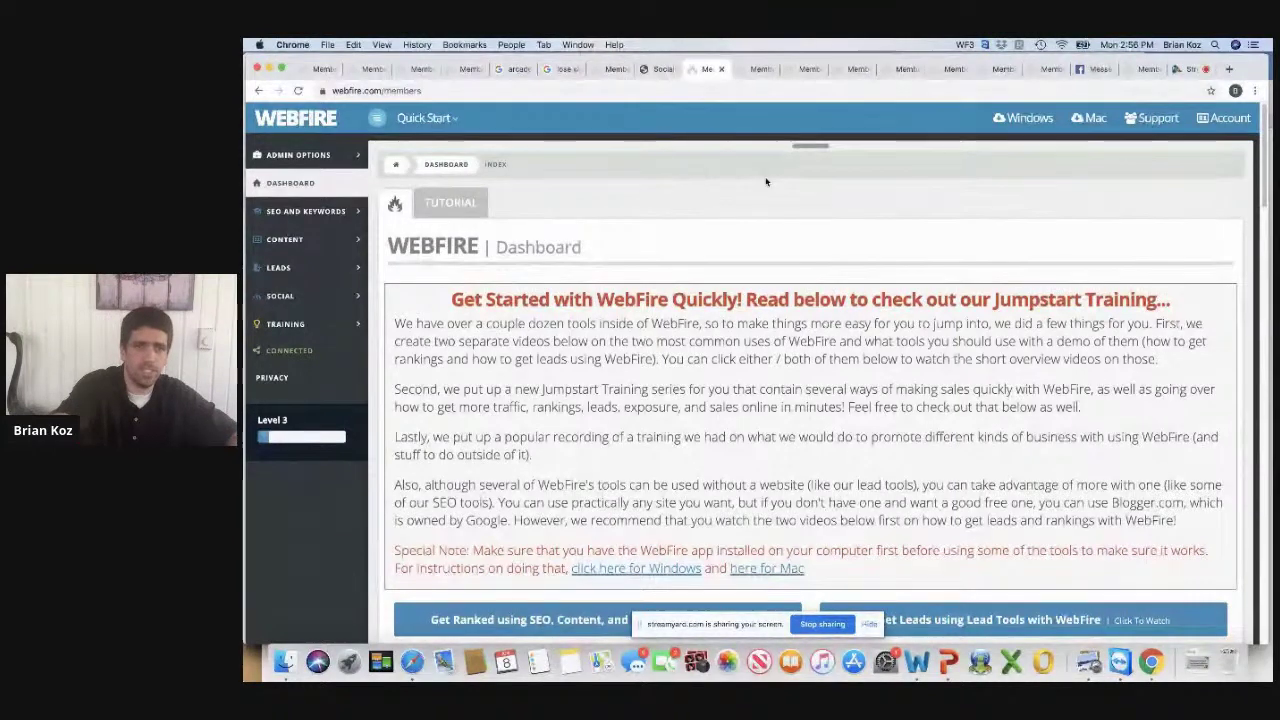
pyautogui.click(347, 238)
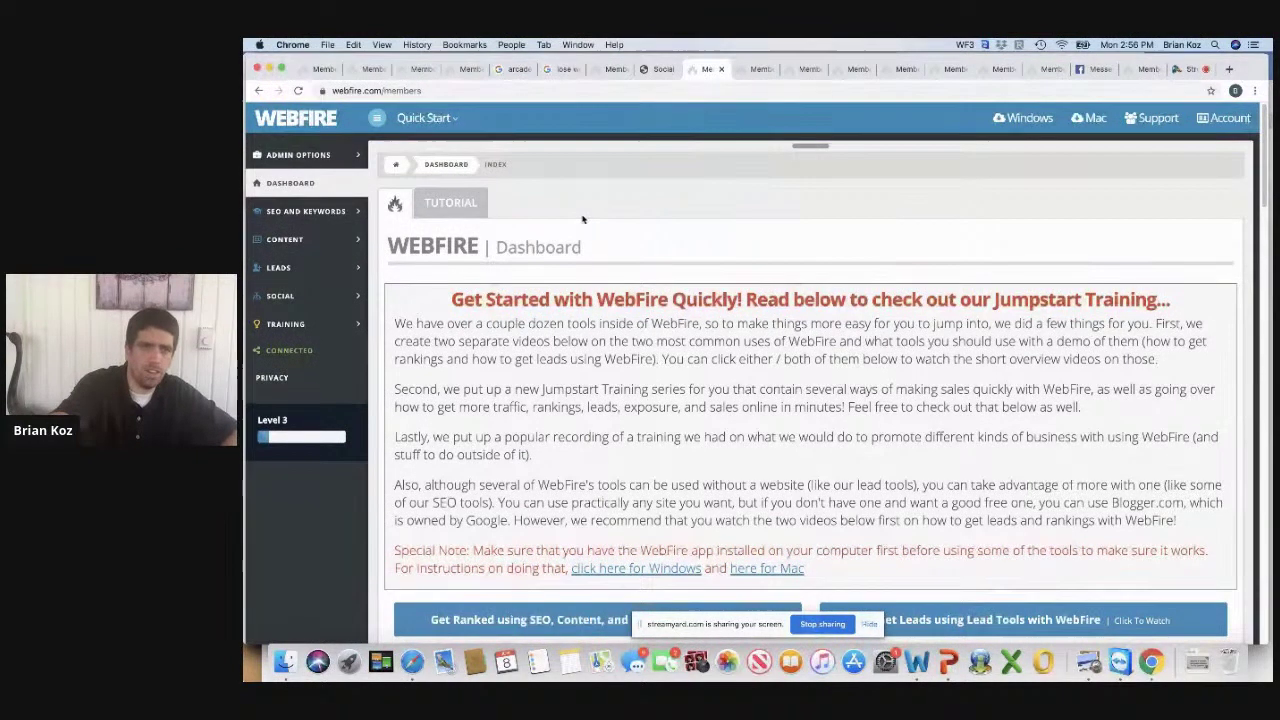
pyautogui.click(350, 212)
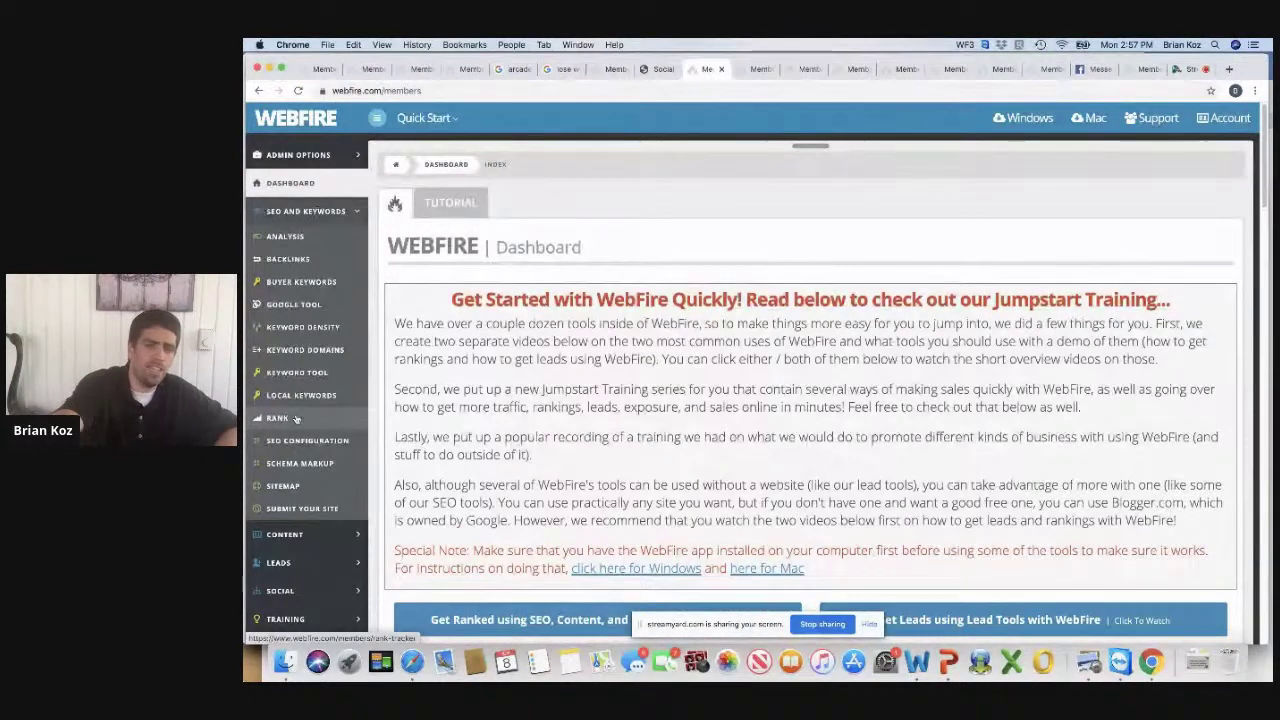
pyautogui.click(356, 212)
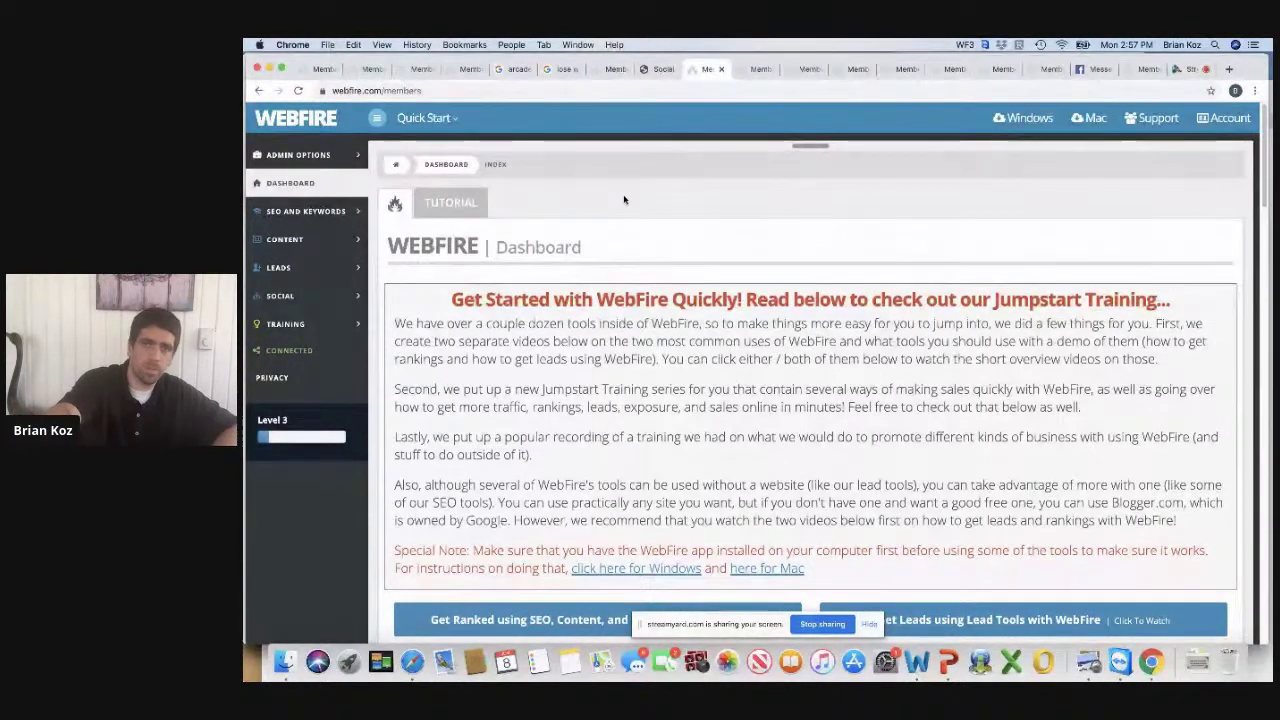
# Go to the Real Time Lead Finder and look through the list of forum and blog results for "back pain"
pyautogui.click(750, 69)
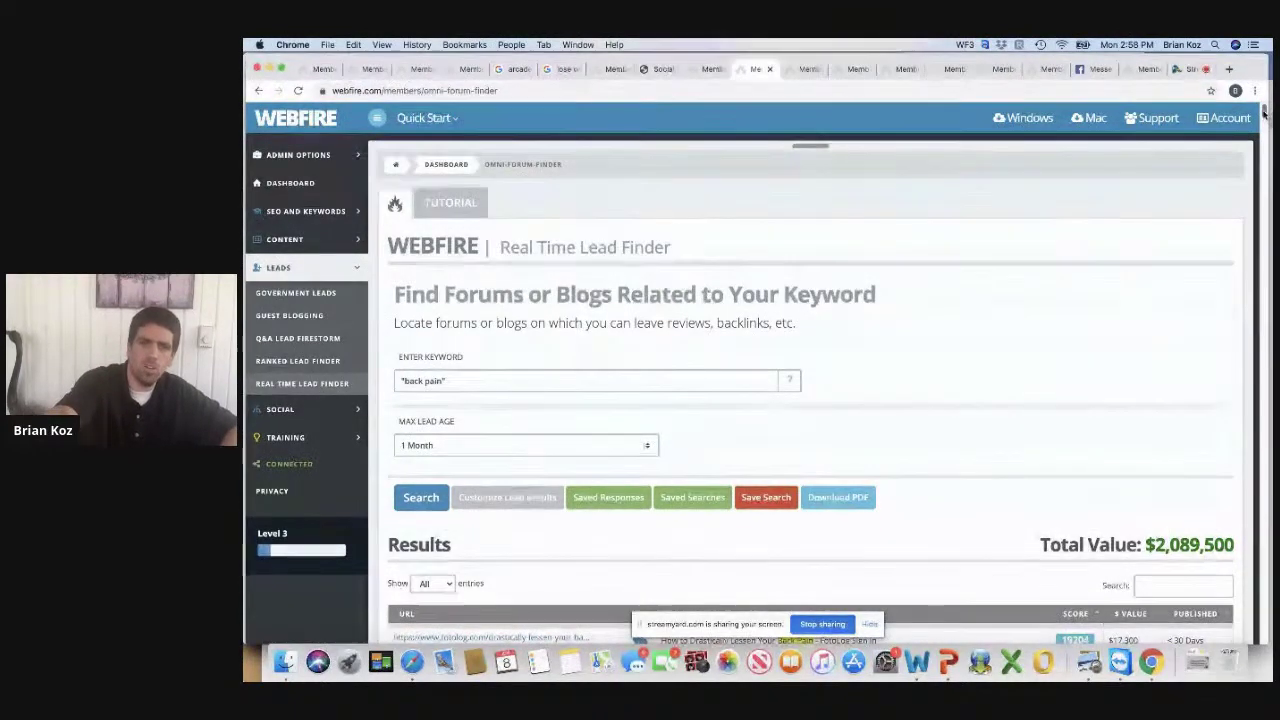
pyautogui.scroll(-5, 1265, 119)
pyautogui.scroll(-8, 1265, 119)
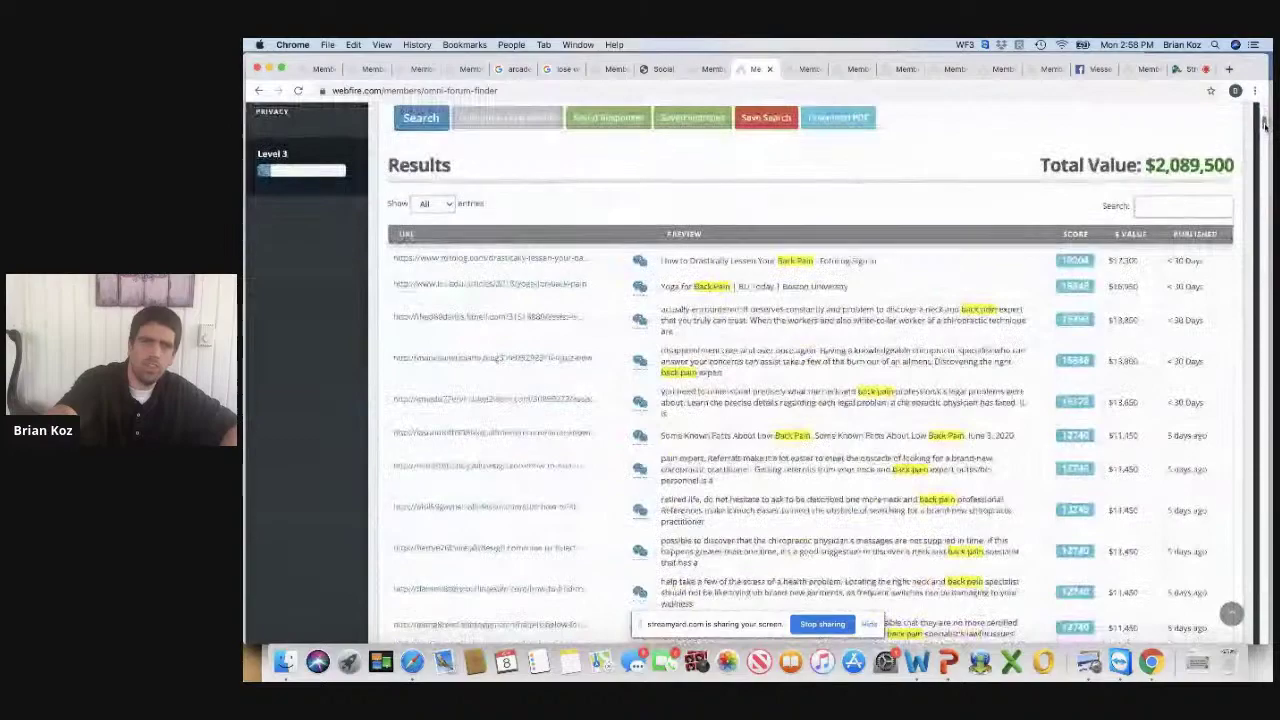
pyautogui.moveTo(1263, 133); pyautogui.dragTo(1266, 582)
pyautogui.moveTo(1265, 590); pyautogui.dragTo(1248, 129)
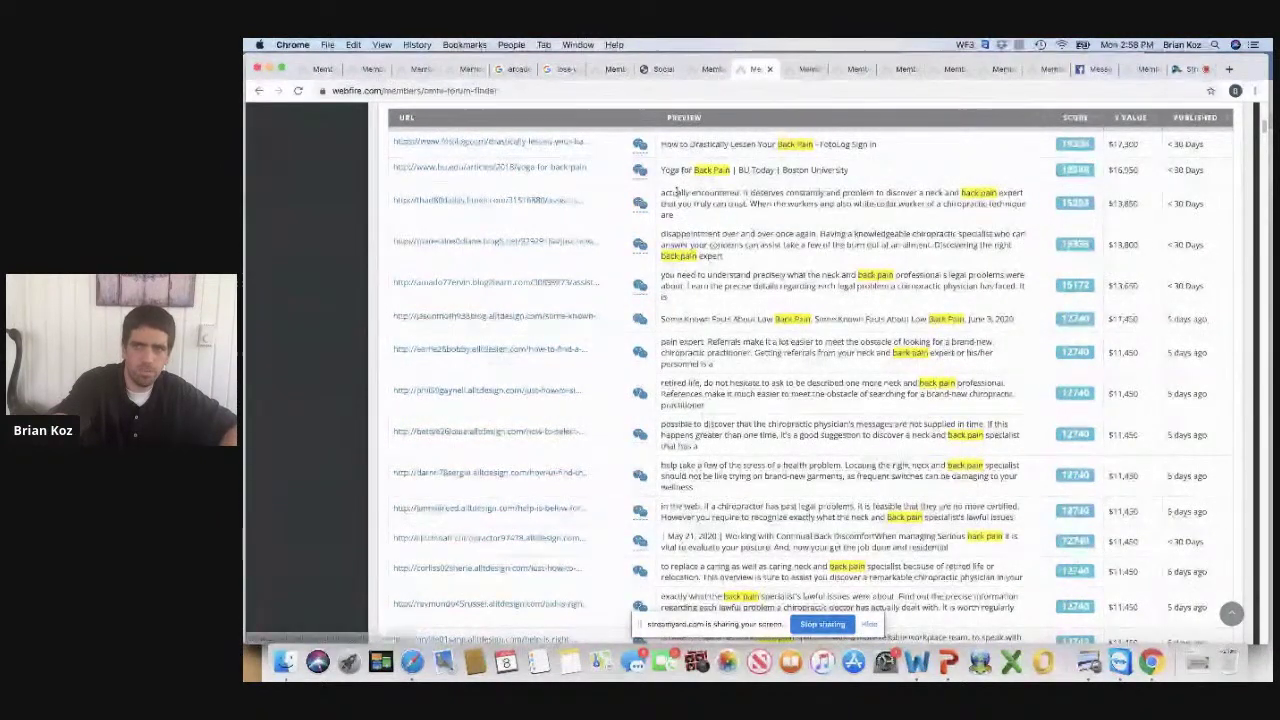
pyautogui.scroll(2, 1264, 127)
pyautogui.scroll(2, 1264, 127)
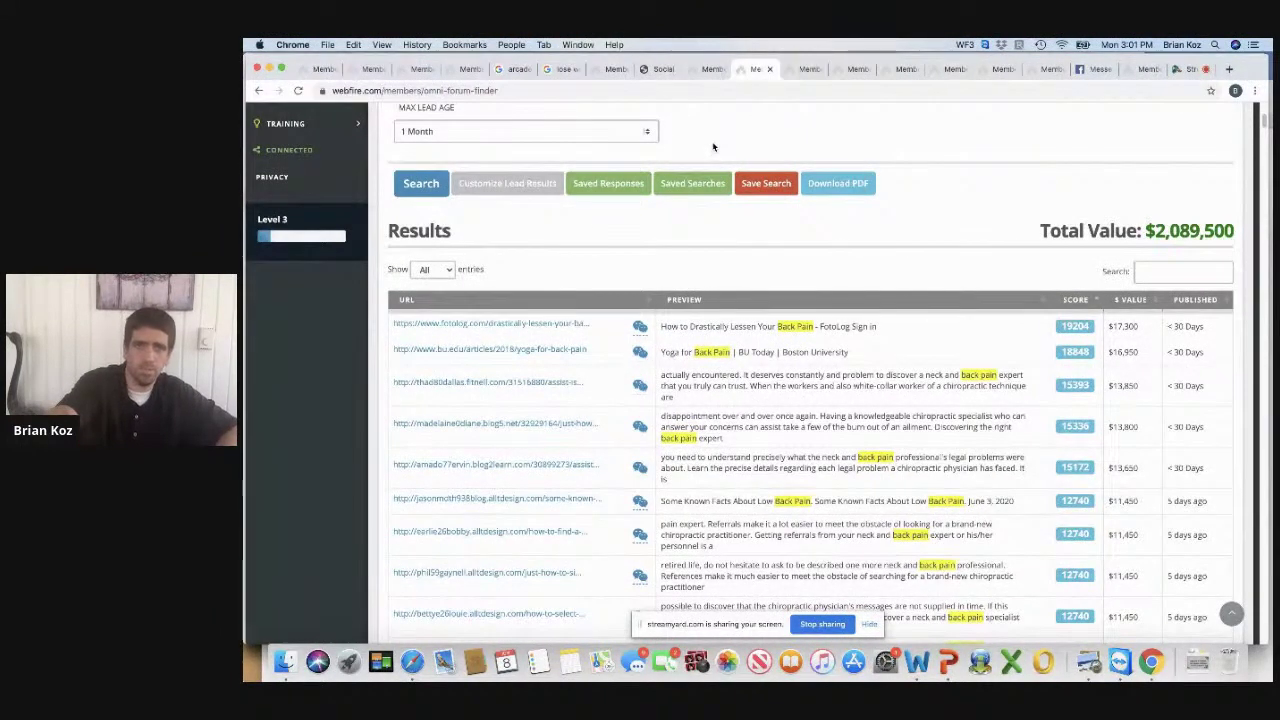
# Go to the Ranked Lead Finder and examine its table of ranking sites, keywords, search engines and estimated reach
pyautogui.click(805, 69)
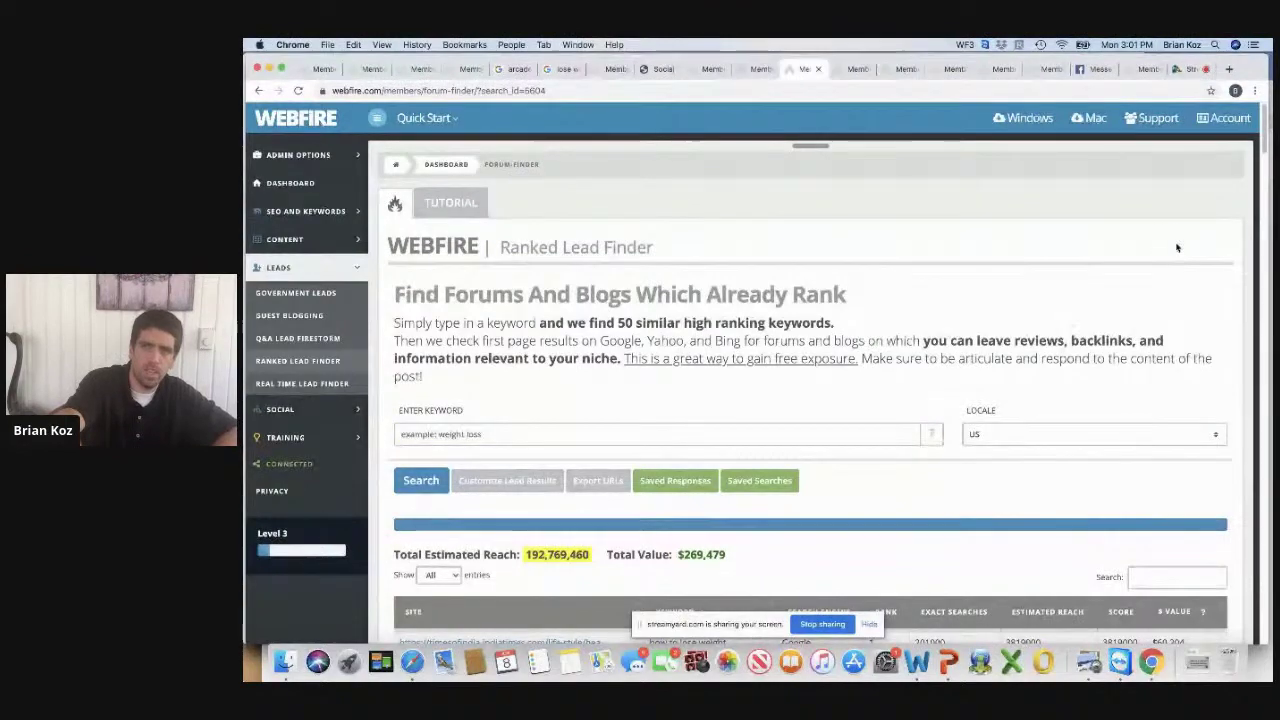
pyautogui.moveTo(1261, 131); pyautogui.dragTo(1244, 173)
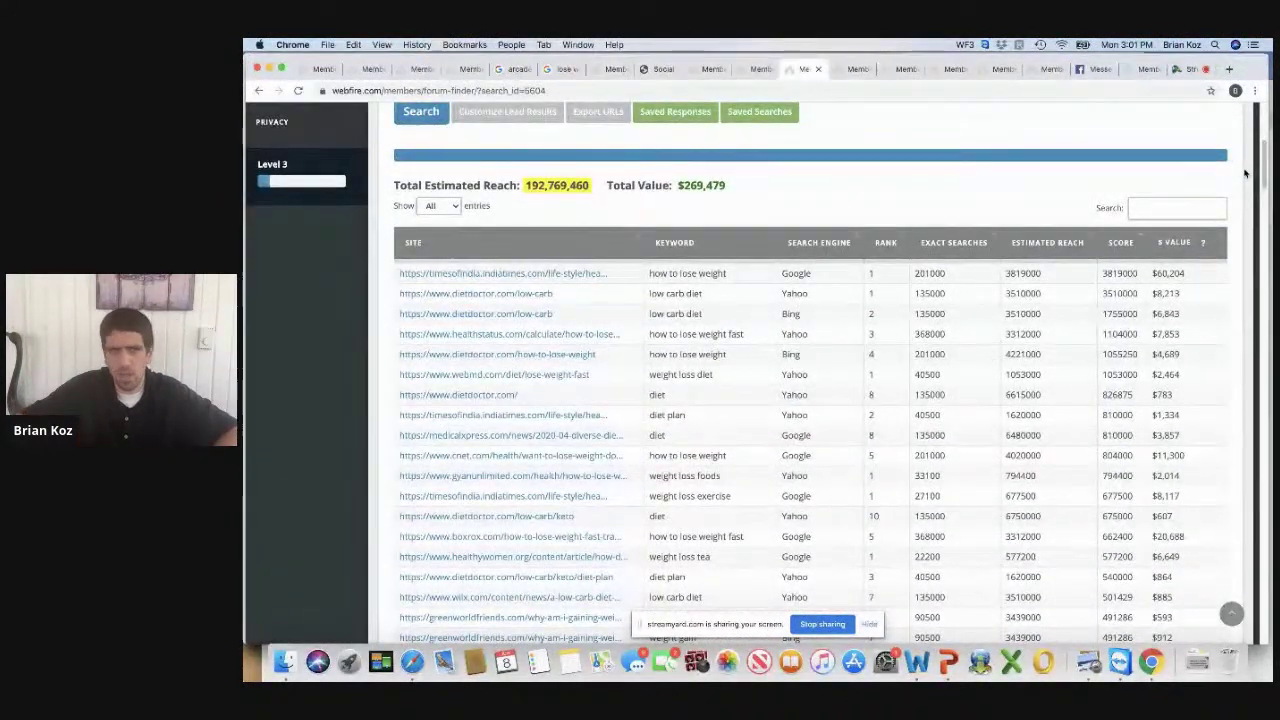